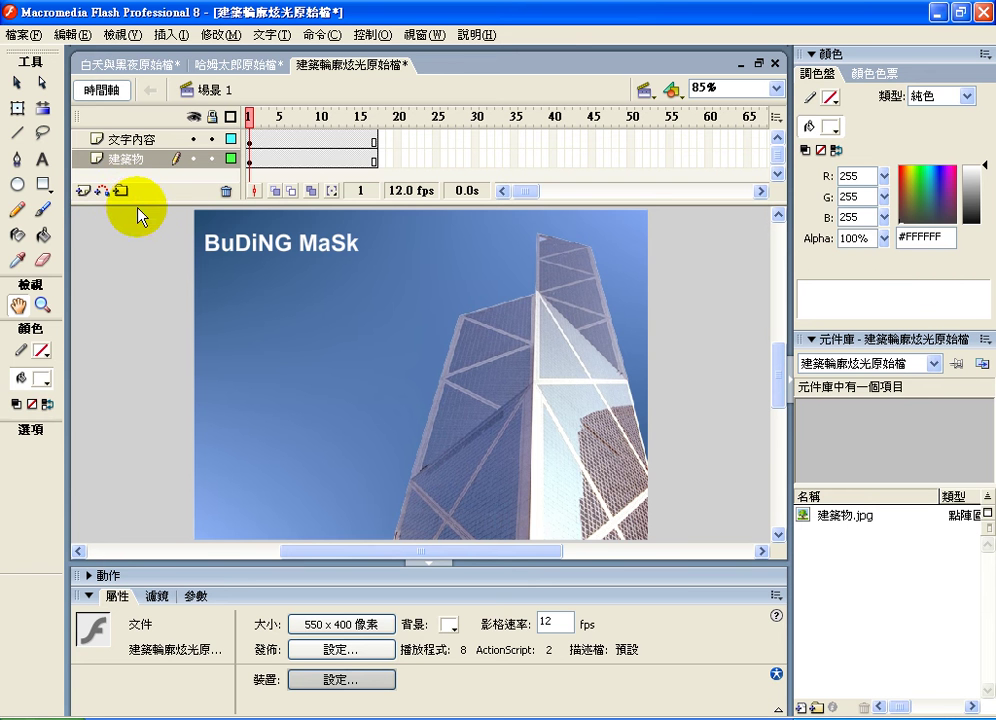
Step: Insert a new layer directly above the 建築物 layer and name it 光線
drag(137, 204, 138, 222)
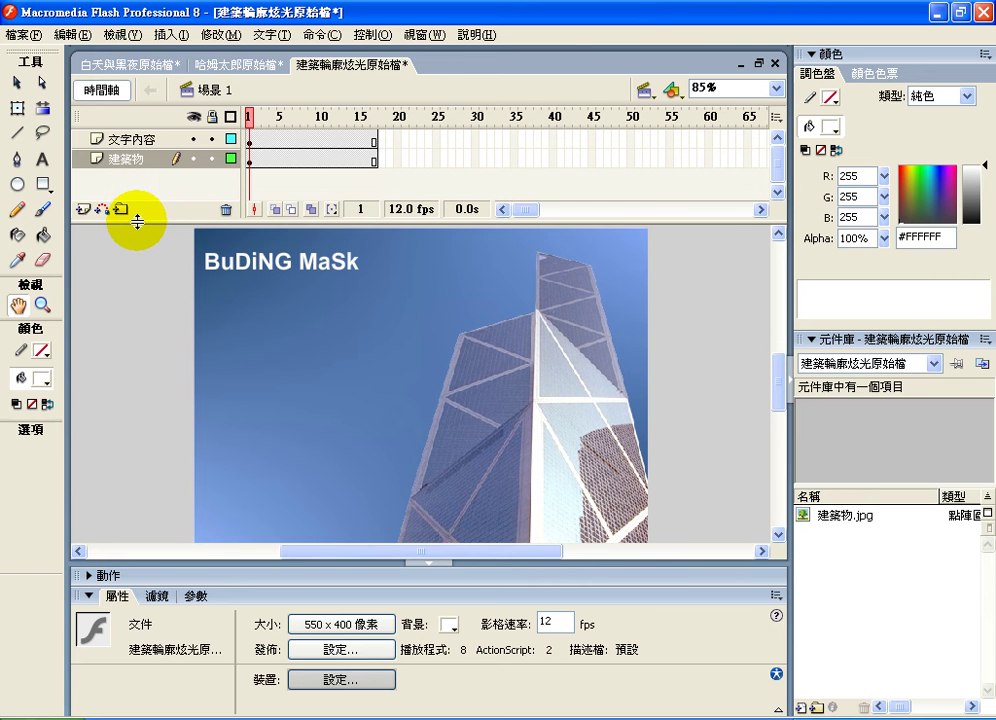
double_click(20, 307)
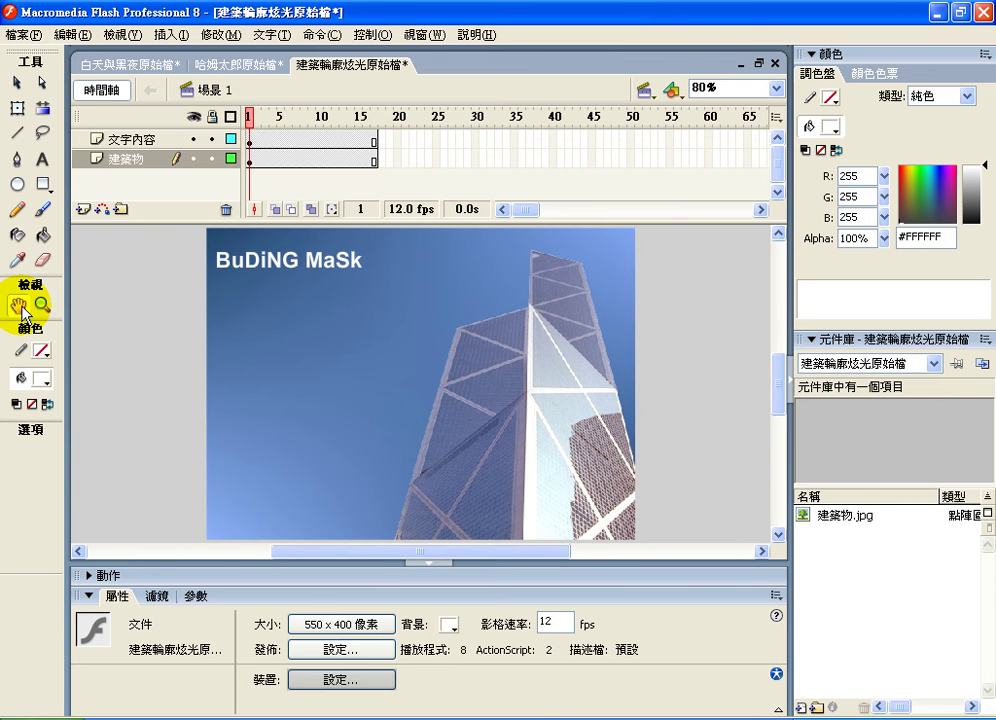
click(83, 209)
double_click(131, 160)
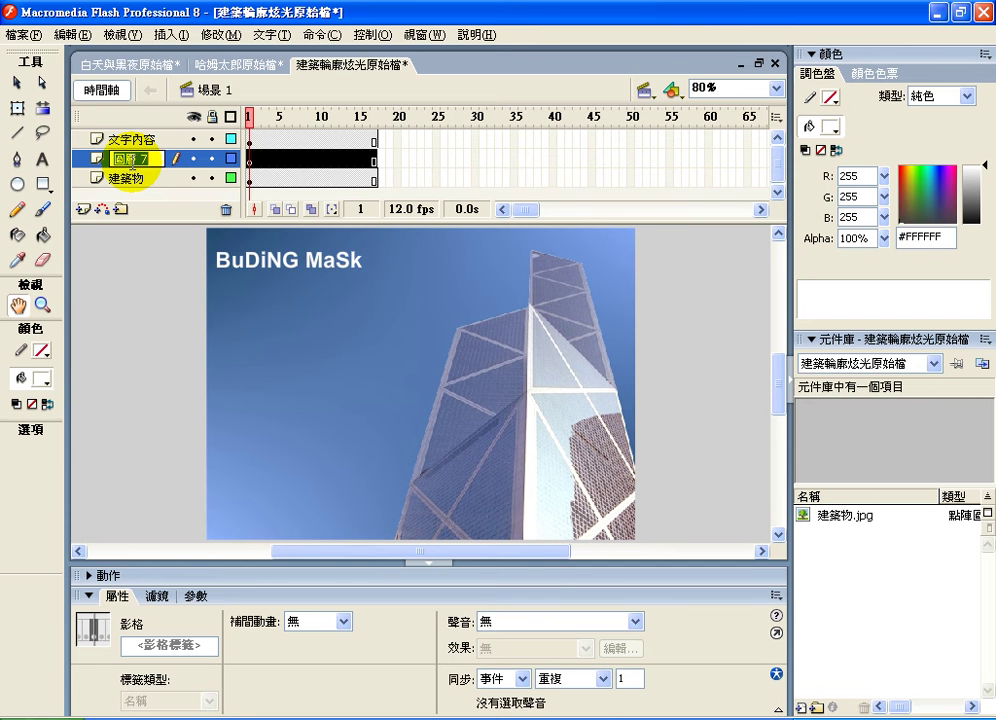
key(ctrl+space)
text(se spd)
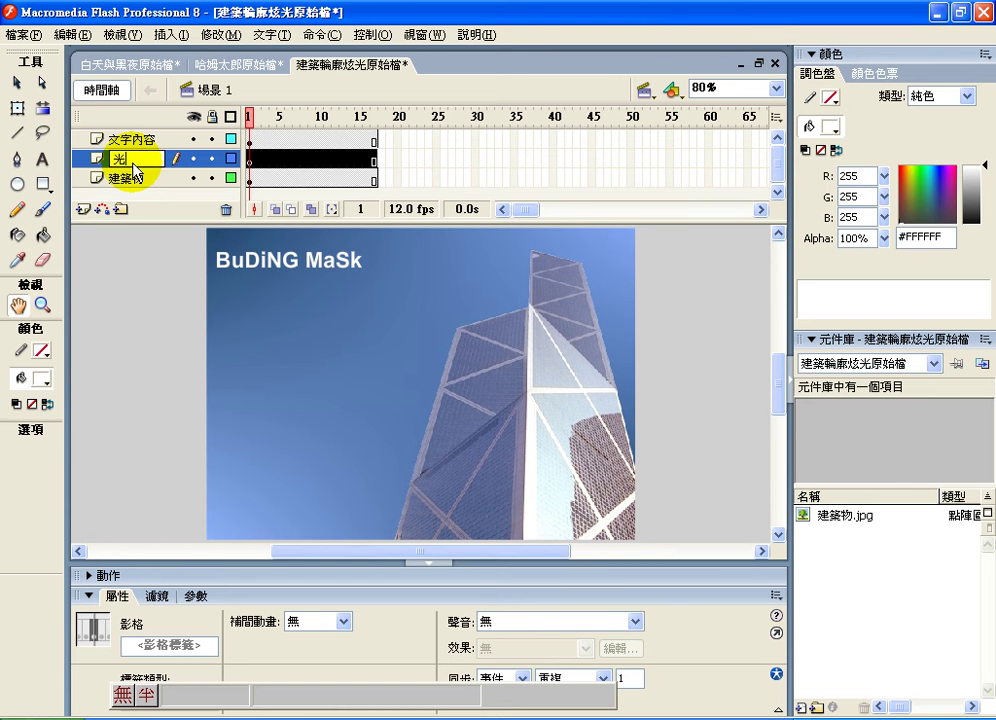
text(w)
key(Return)
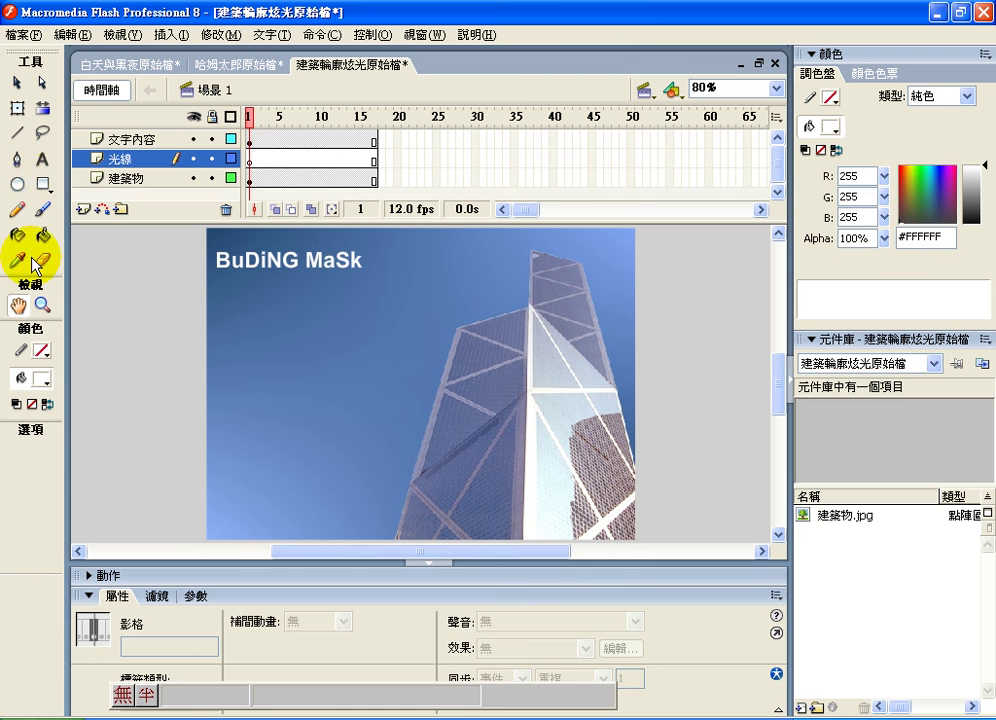
Step: Set the Rectangle tool's fill to a linear gradient, remove the light grey stop and centre the remaining inner stop
click(42, 186)
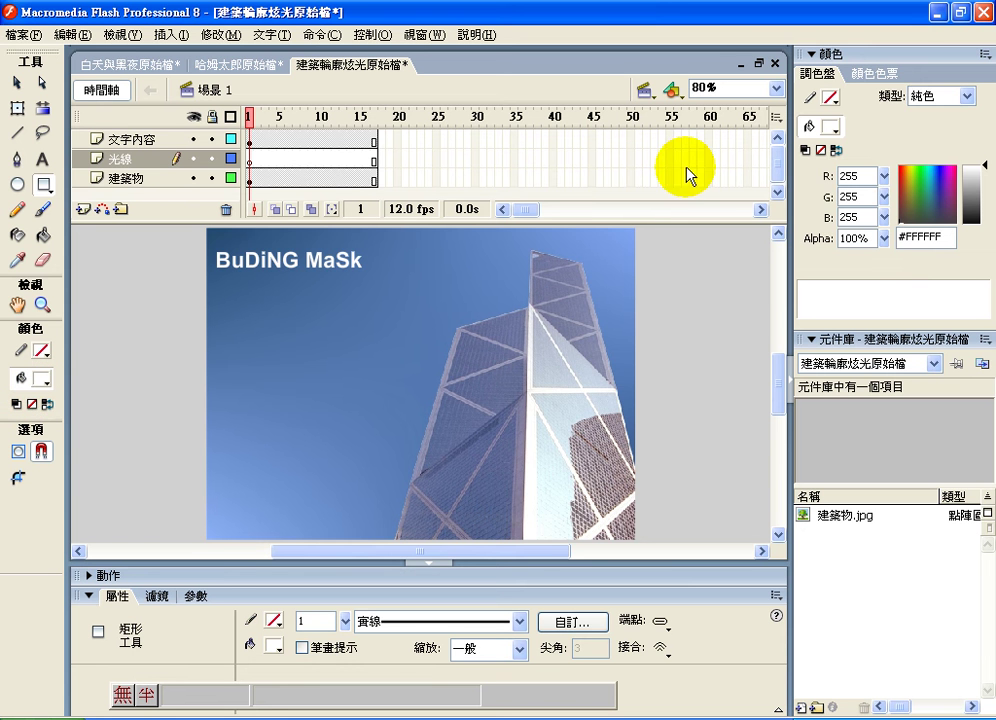
click(932, 97)
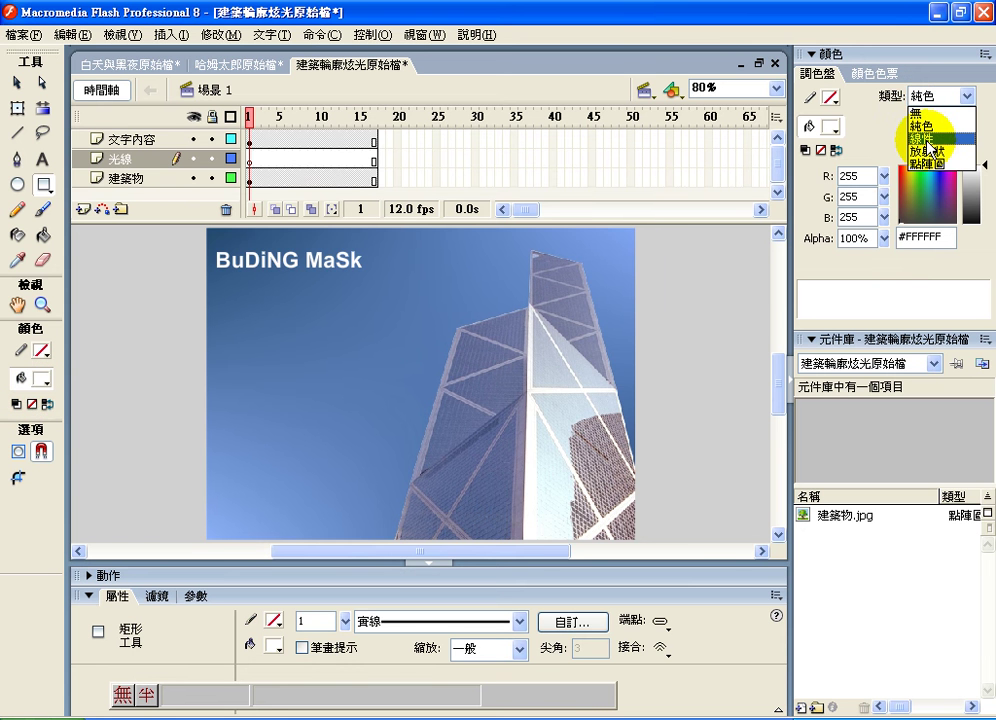
click(927, 142)
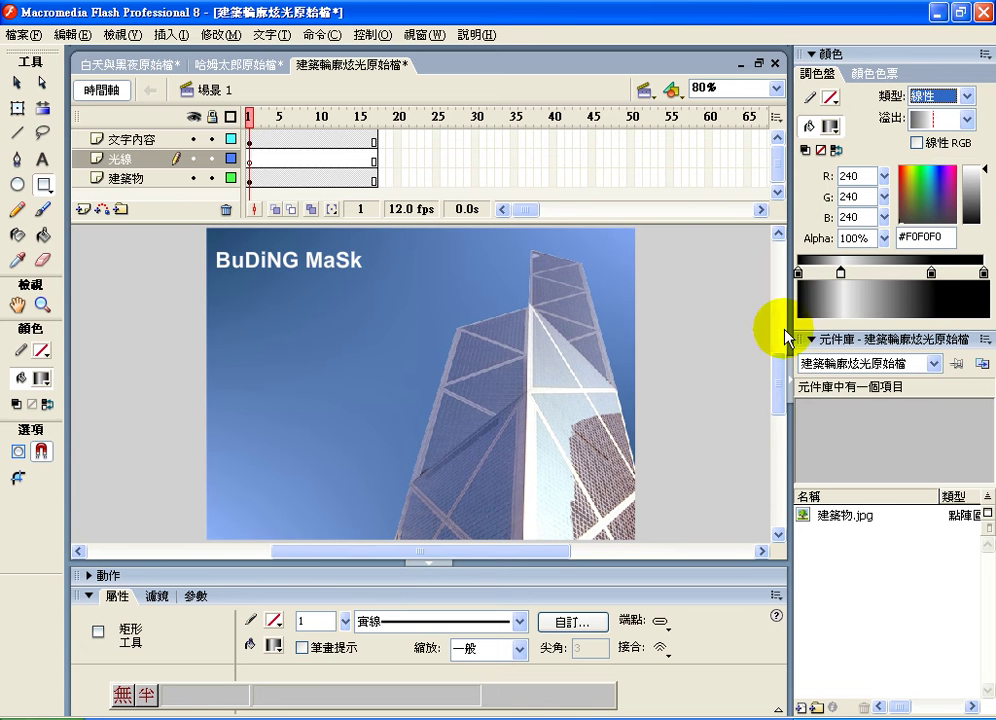
drag(845, 278, 834, 460)
click(931, 272)
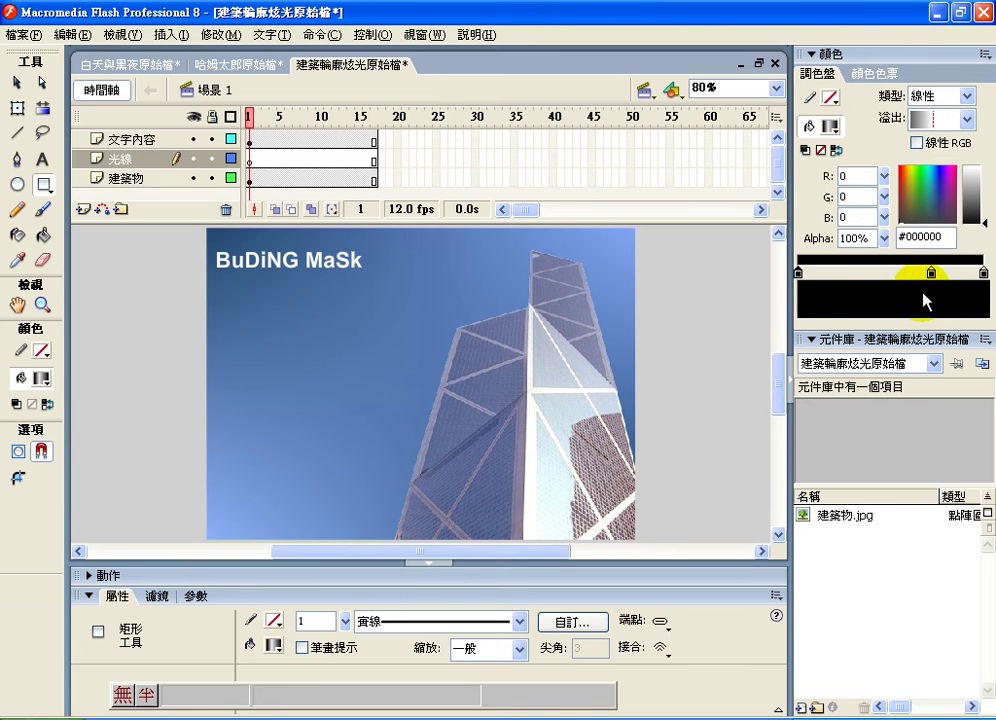
drag(931, 276, 902, 276)
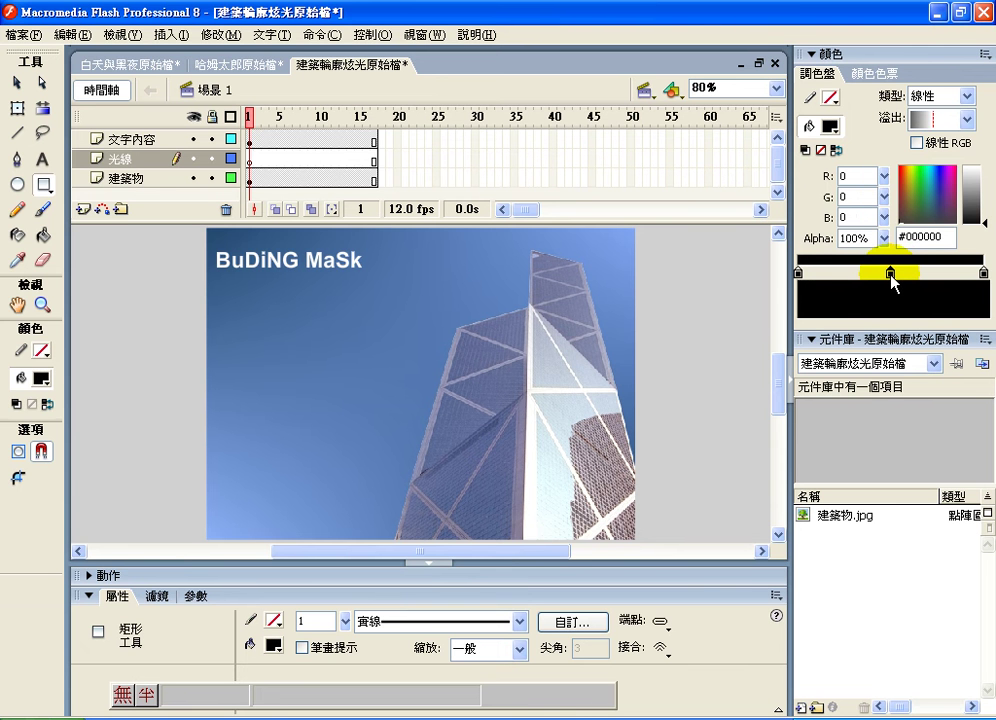
Step: Set all three gradient stops of the fill to white (#FFFFFF)
drag(985, 210, 988, 140)
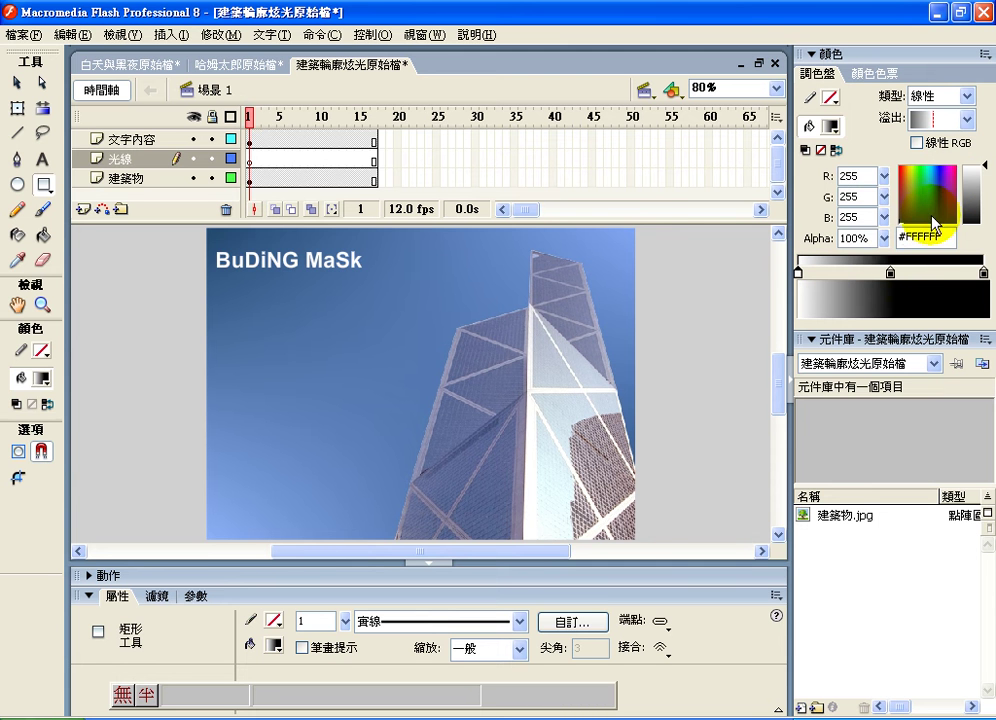
click(890, 272)
drag(988, 228, 981, 127)
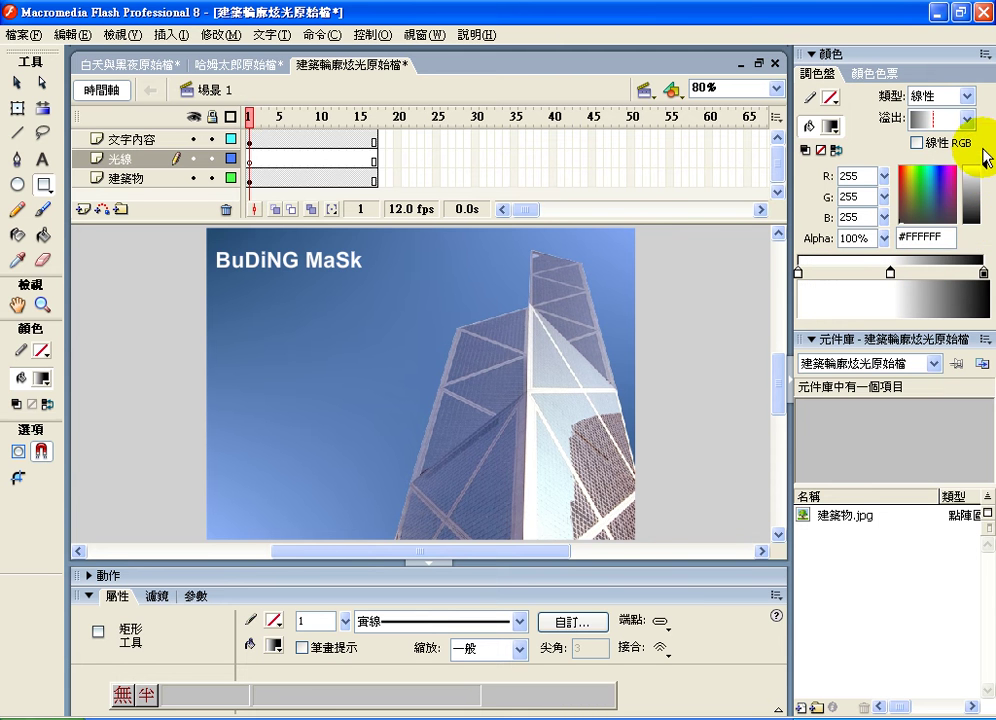
click(984, 272)
drag(987, 224, 985, 199)
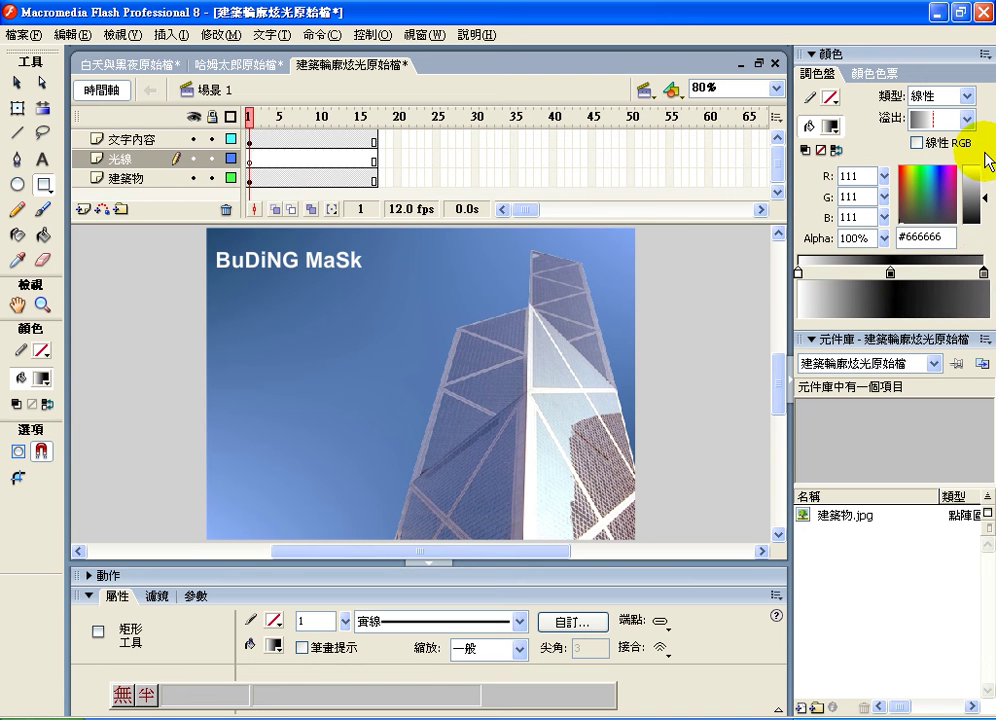
drag(986, 155, 987, 143)
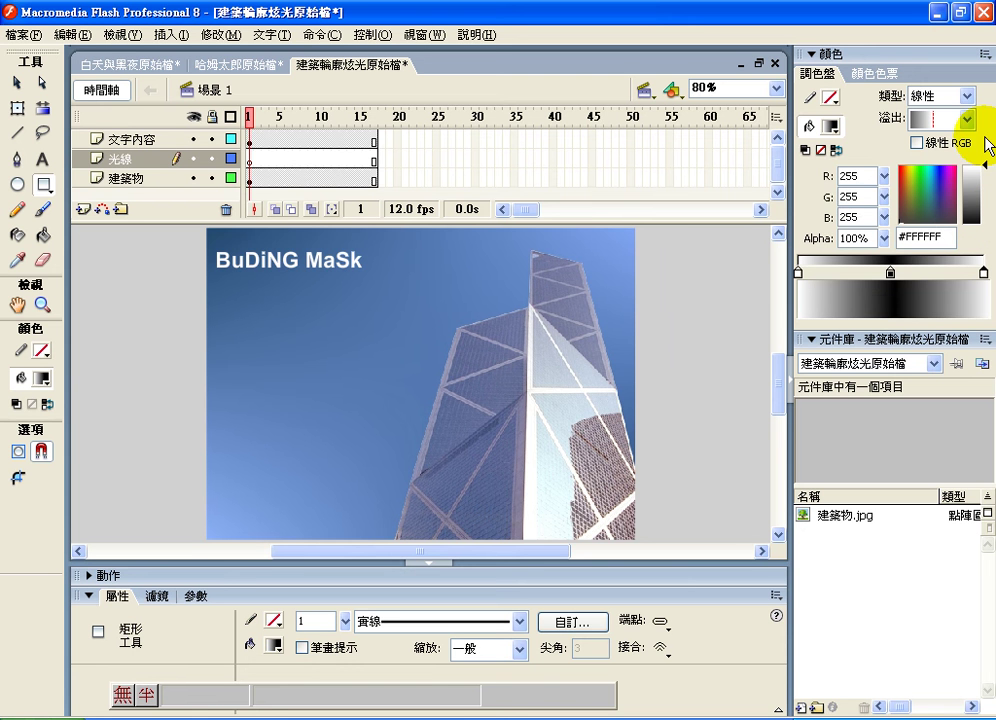
click(890, 272)
mouse_move(980, 205)
mouse_down()
mouse_move(980, 150)
mouse_move(980, 282)
mouse_move(984, 140)
mouse_up()
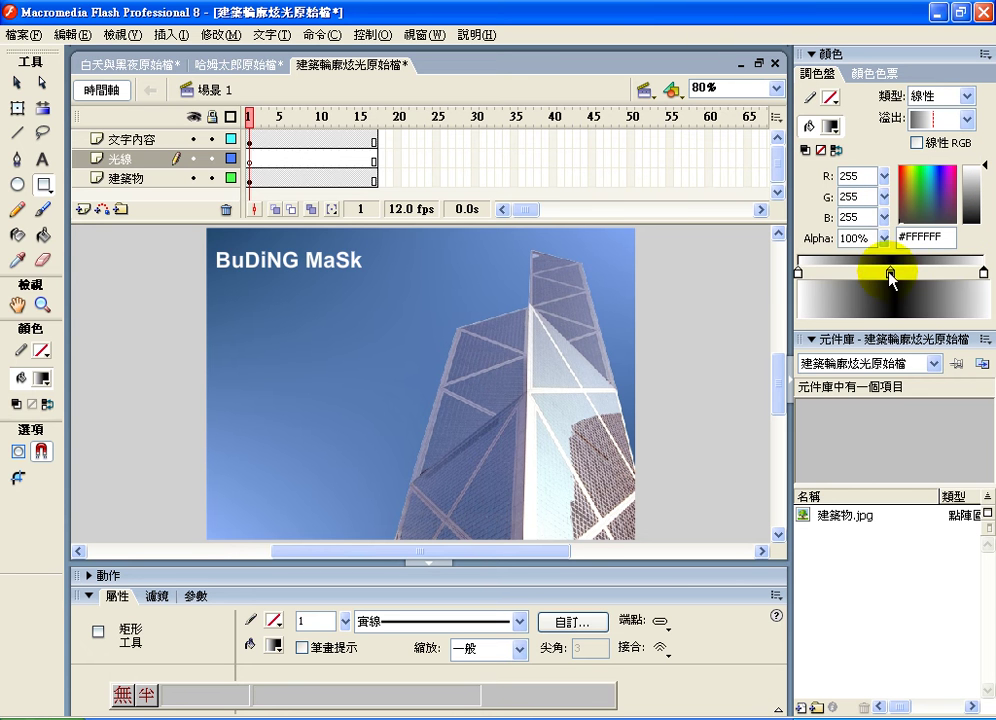
click(980, 222)
mouse_move(988, 226)
mouse_down()
mouse_move(980, 140)
mouse_move(990, 148)
mouse_up()
mouse_move(984, 272)
mouse_down()
mouse_move(982, 369)
mouse_move(913, 295)
mouse_move(945, 273)
mouse_move(993, 273)
mouse_up()
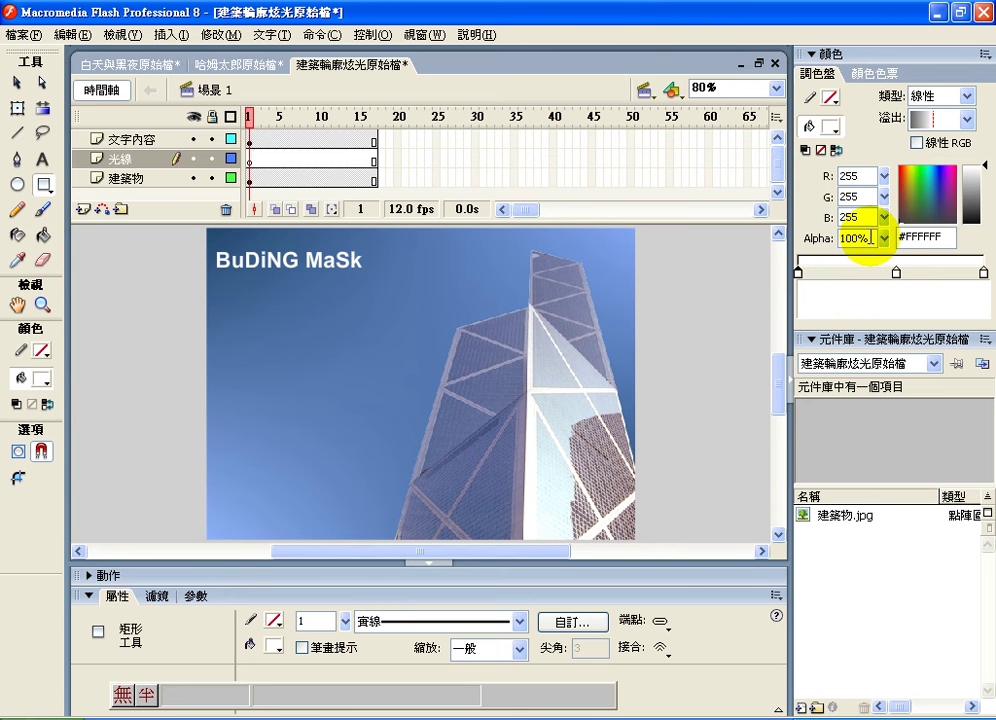
Step: Set both outer gradient stops to 0% alpha and the middle one to 81%, and draw a tall narrow rectangle at the tower's left edge
click(884, 239)
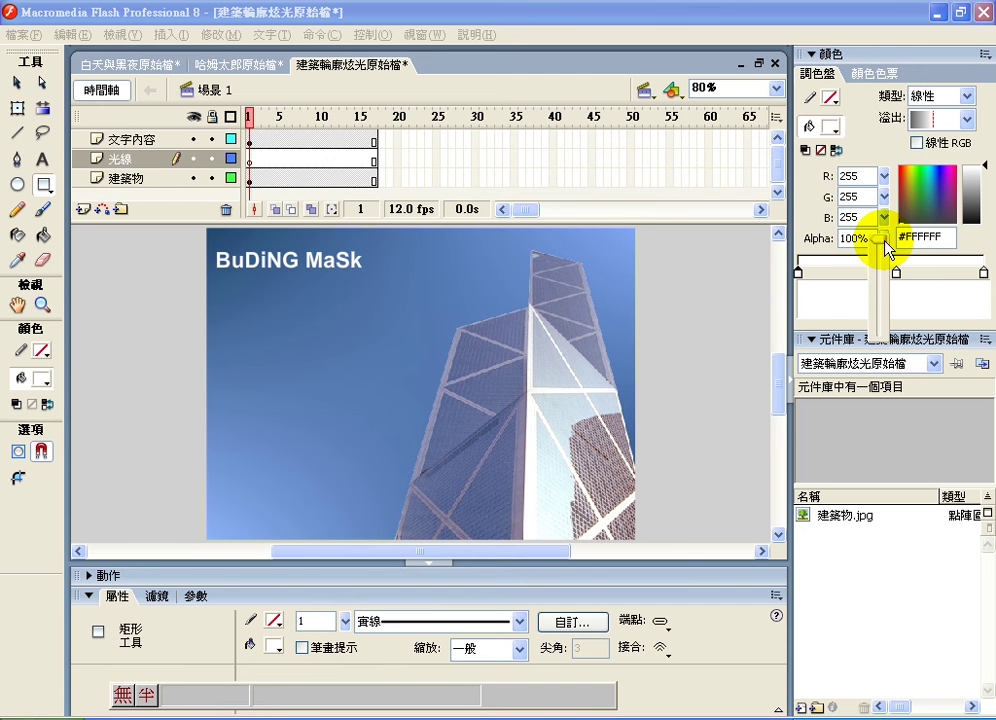
drag(883, 247, 882, 340)
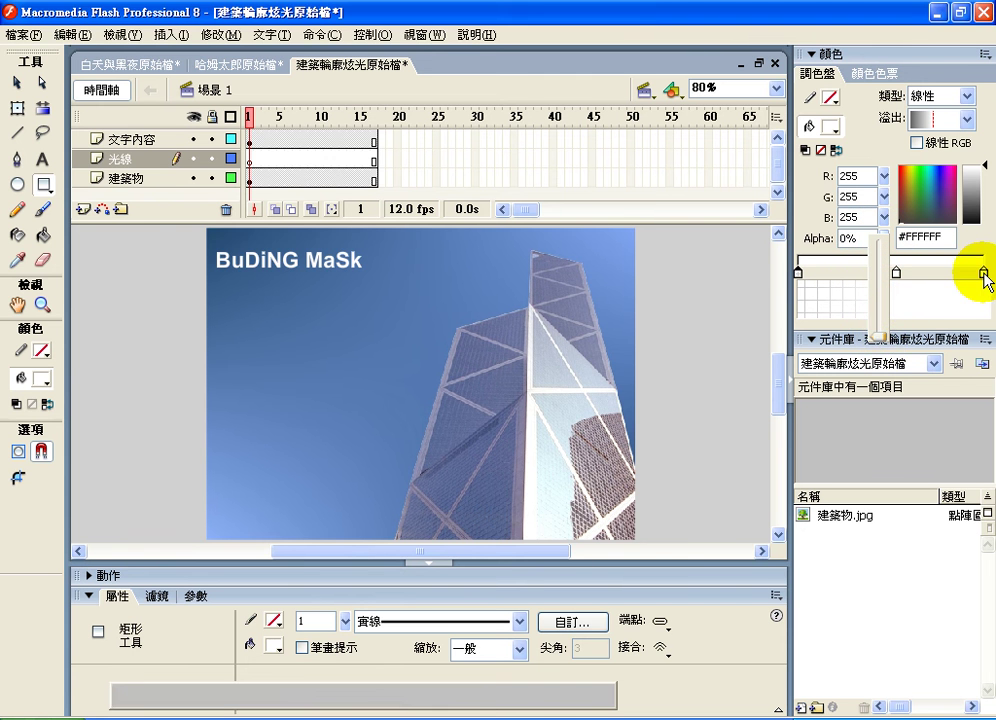
click(983, 273)
drag(883, 238, 878, 334)
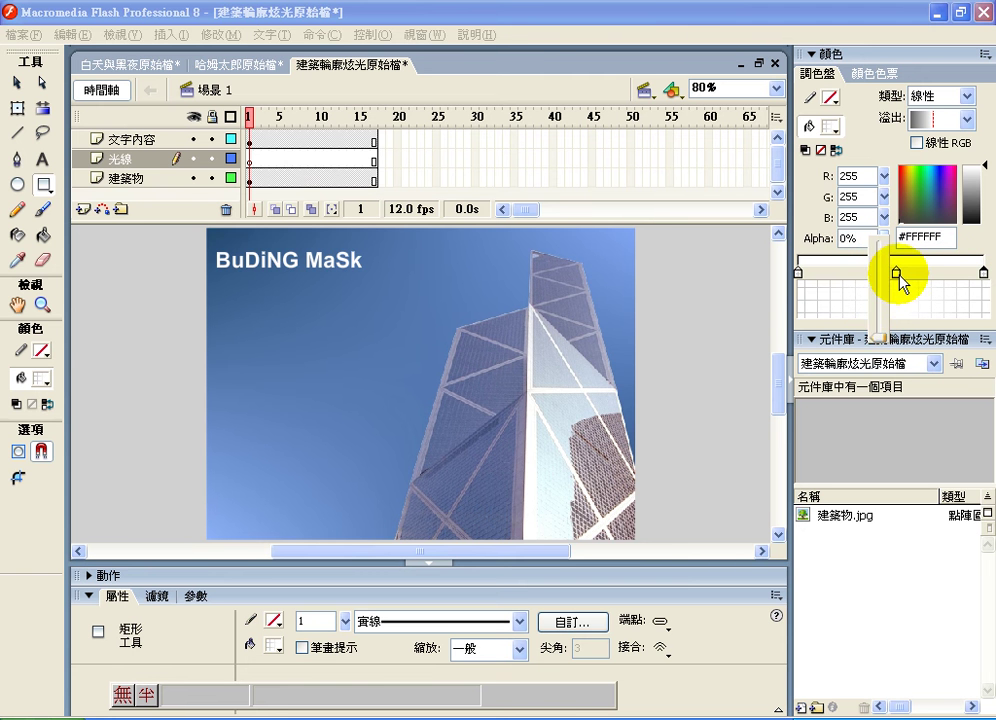
click(897, 274)
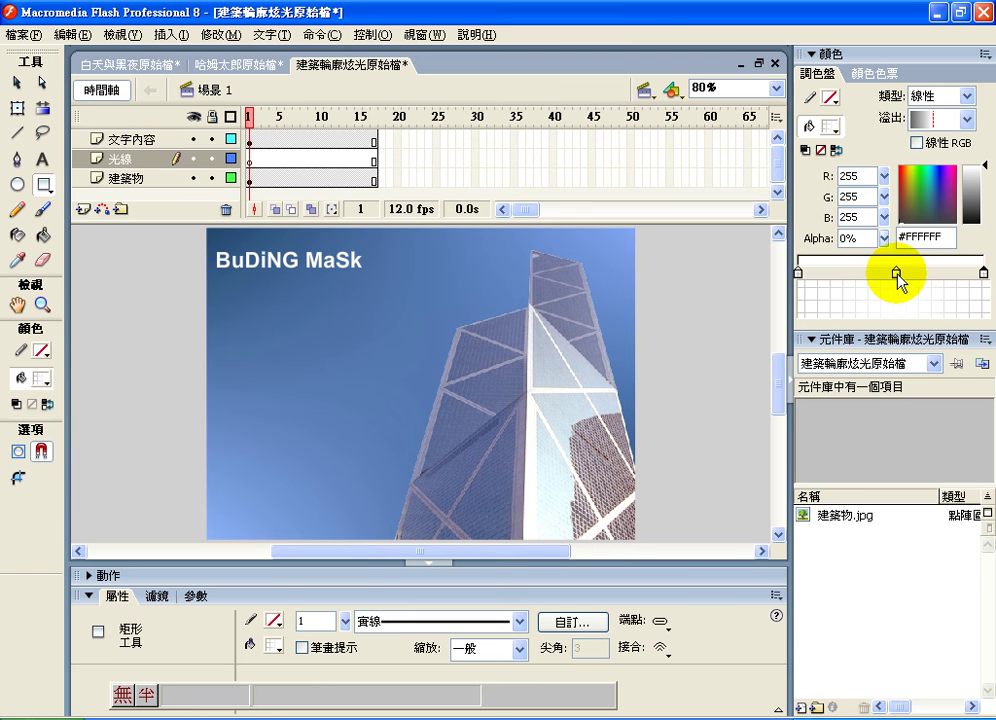
drag(884, 238, 883, 266)
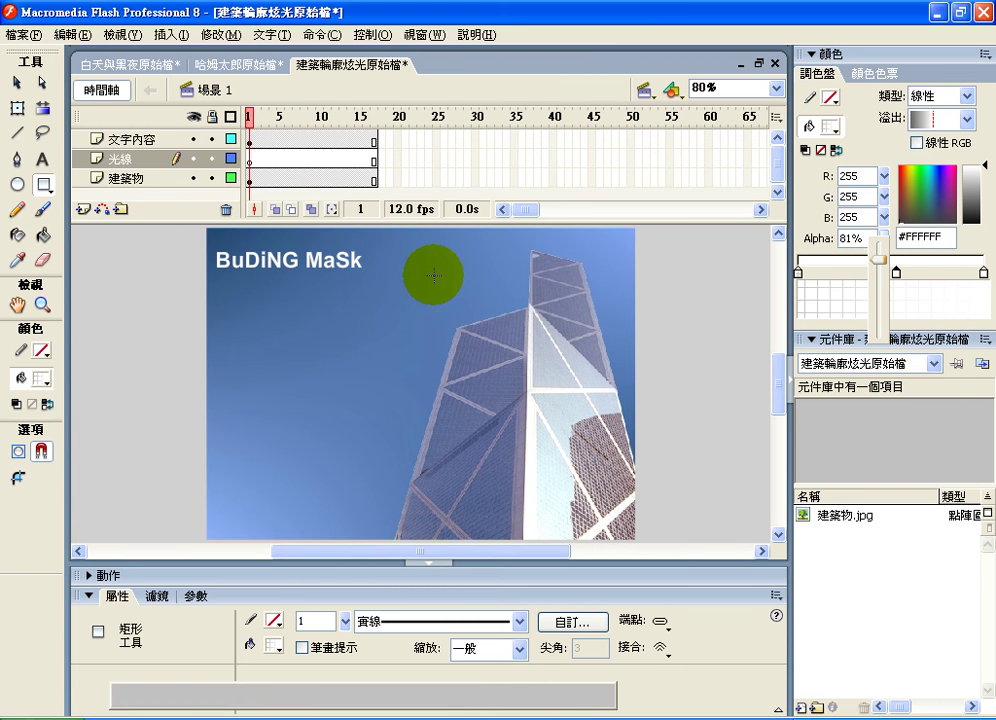
drag(426, 267, 457, 530)
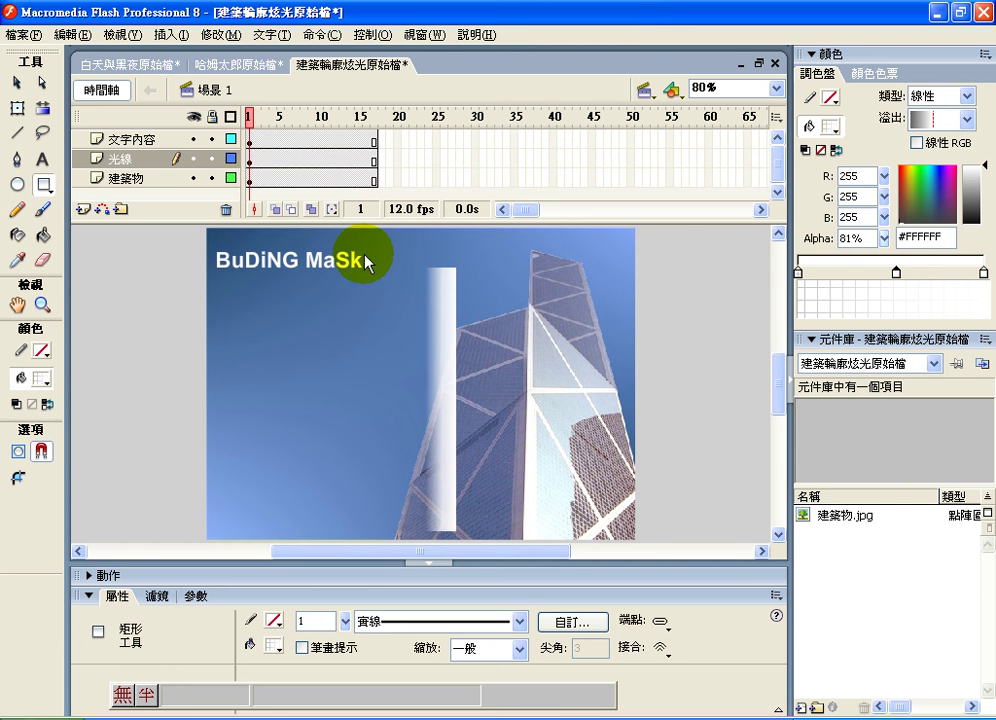
Step: Set the right gradient stop's alpha to 0% and draw another tall rectangle about 54 px wide in the sky left of the first
click(985, 276)
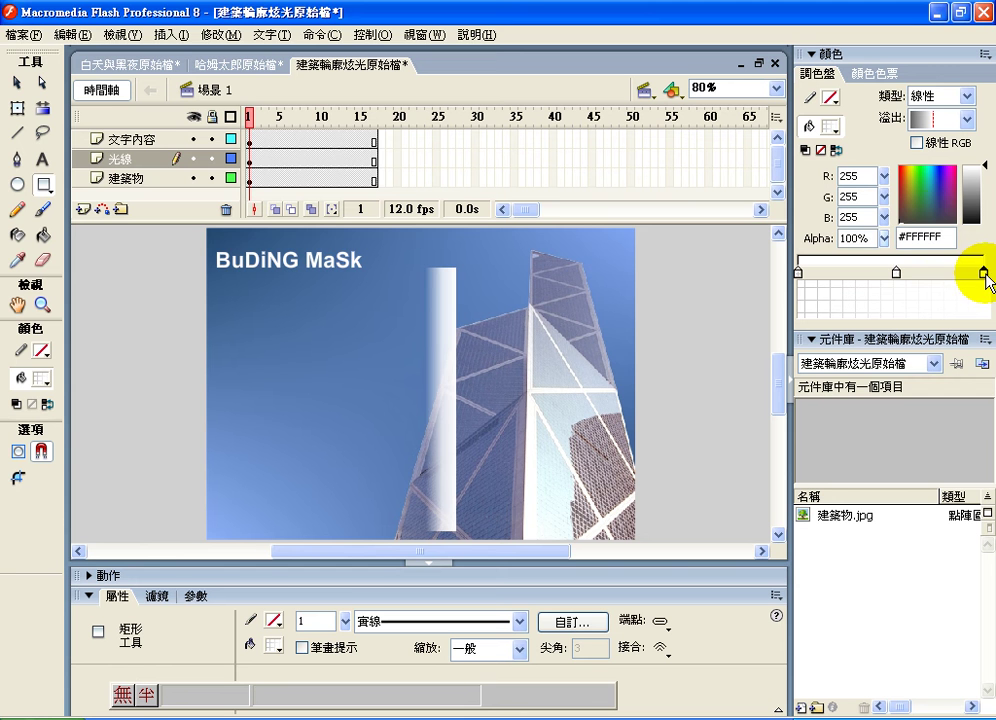
click(884, 237)
drag(884, 238, 880, 346)
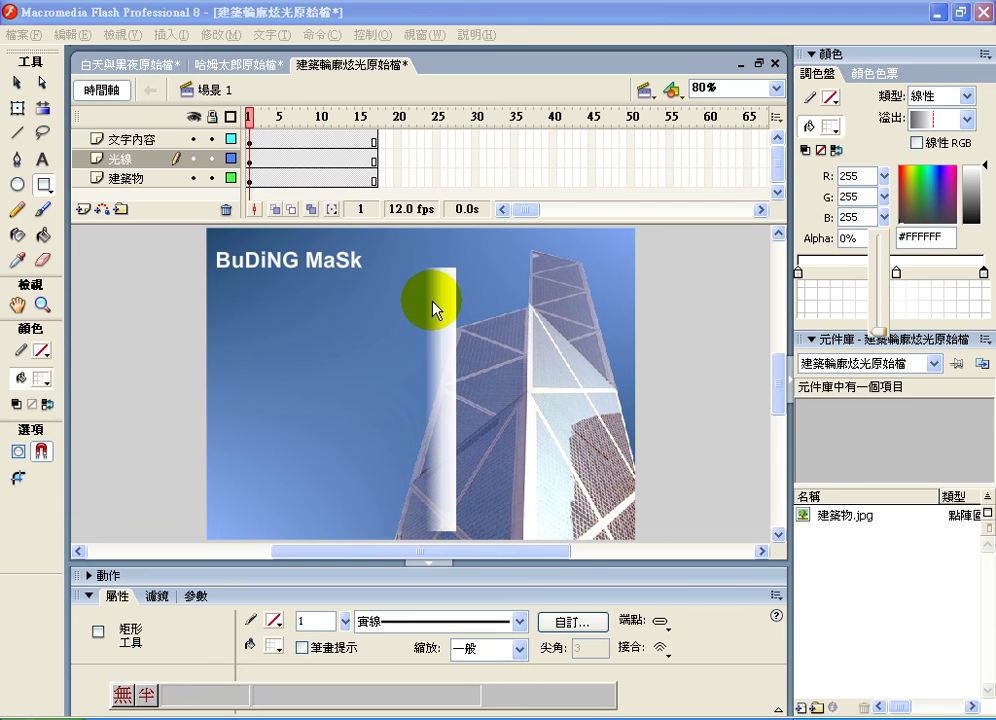
click(434, 305)
mouse_move(341, 293)
mouse_down()
mouse_move(378, 427)
mouse_move(380, 536)
mouse_up()
Step: Remove the hard-edged bar and move the soft-edged light bar into the sky below the title text
click(17, 84)
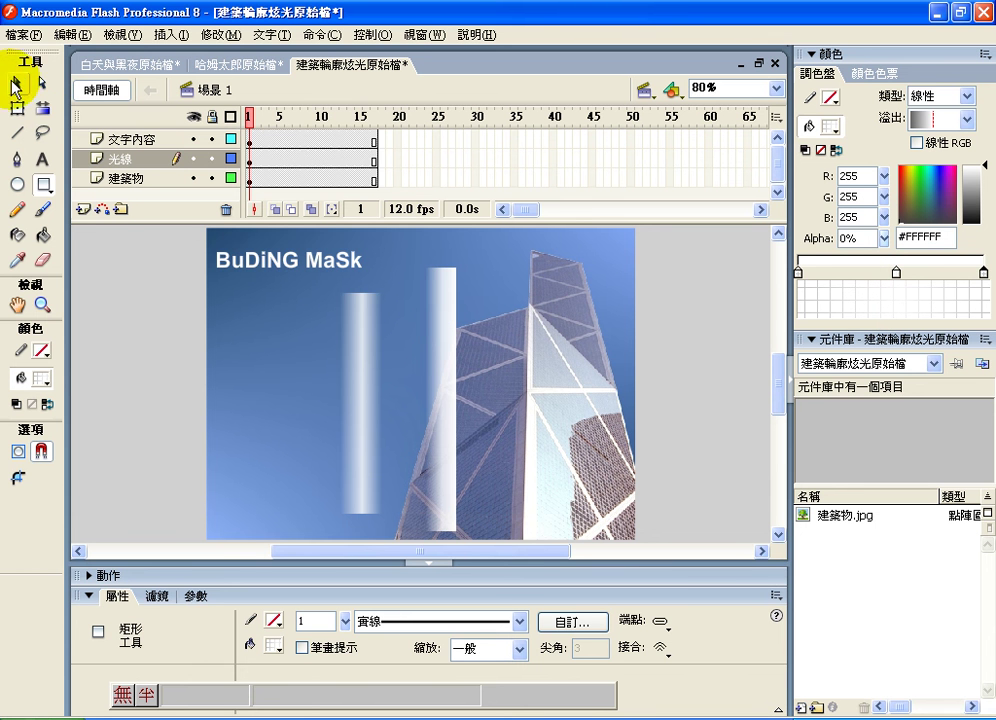
click(362, 376)
drag(362, 376, 516, 389)
click(686, 352)
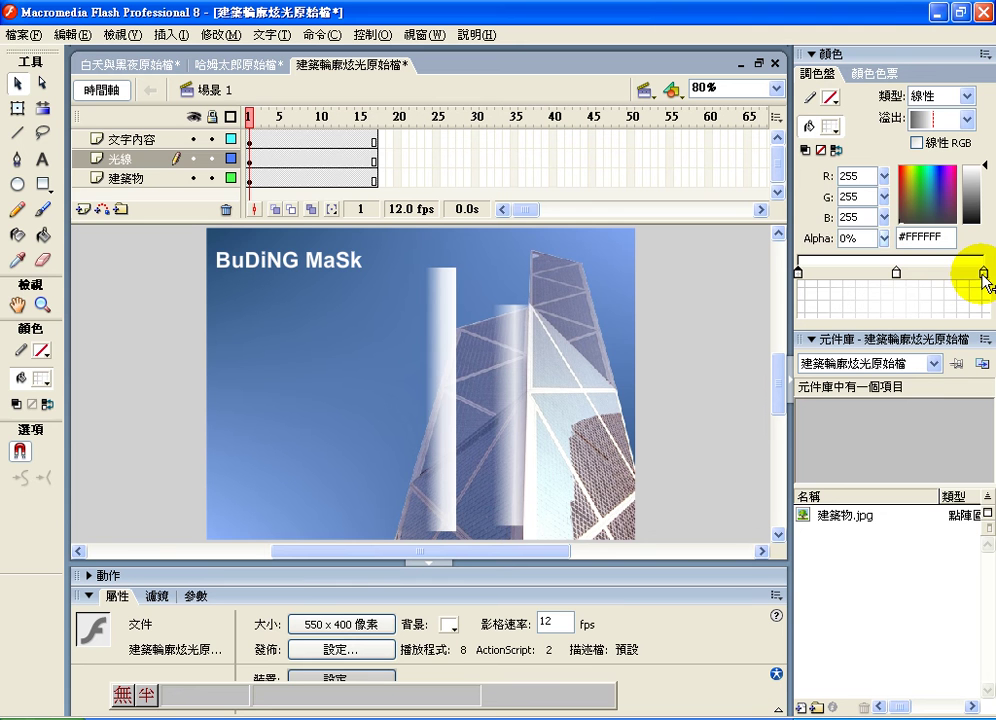
key(Return)
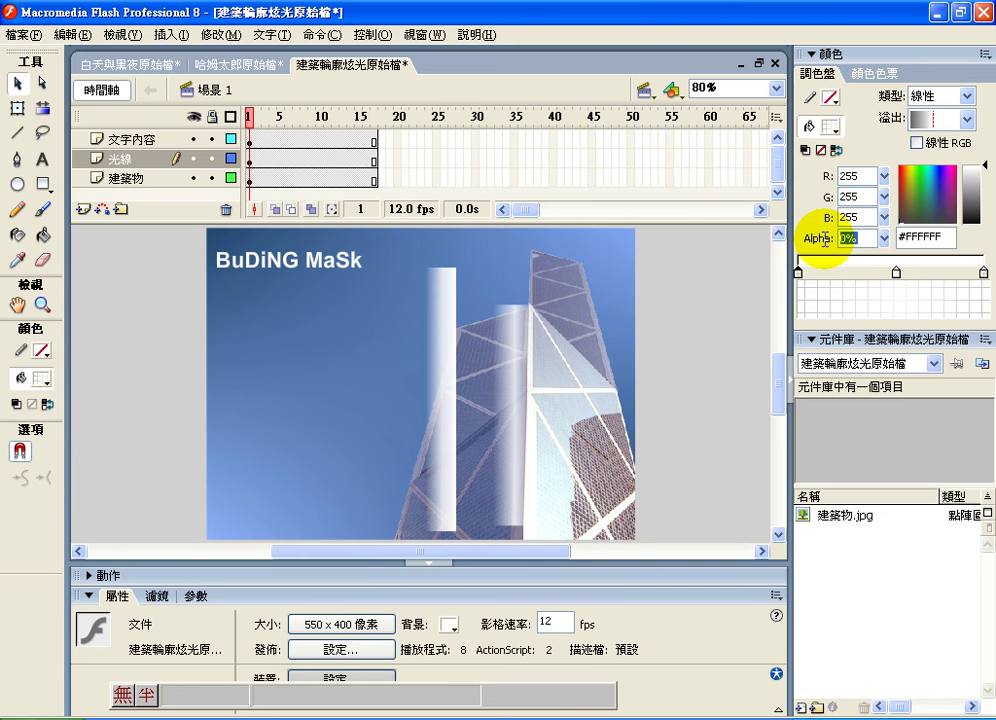
drag(422, 320, 254, 438)
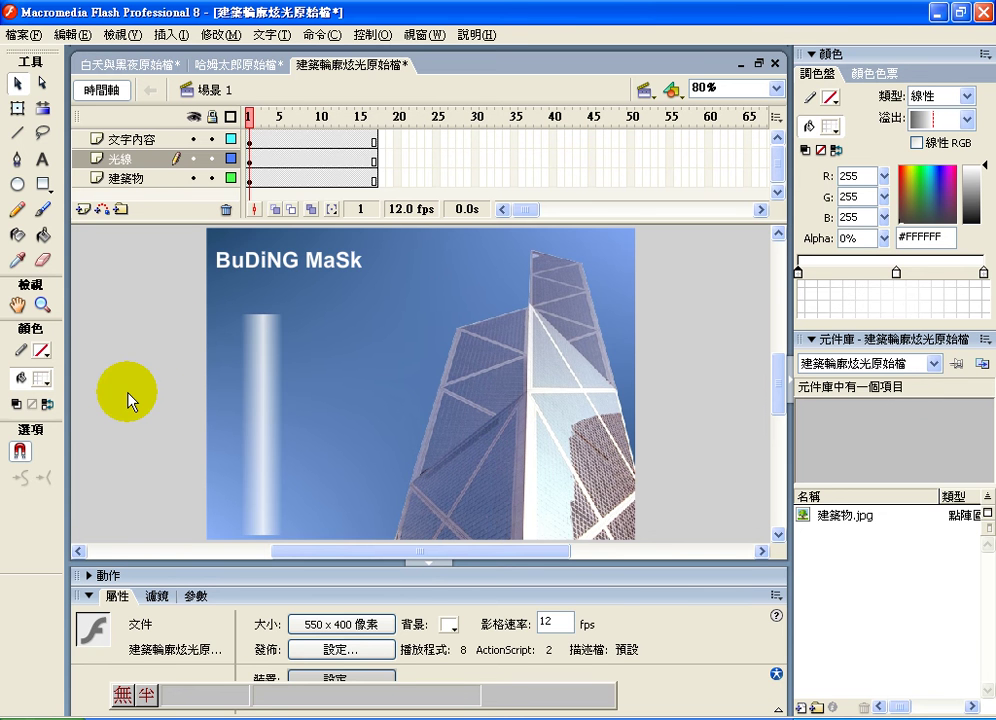
Step: Try a shape tween (形狀) at frame 8 of the 光線 layer and set the tween back to none (無)
click(271, 351)
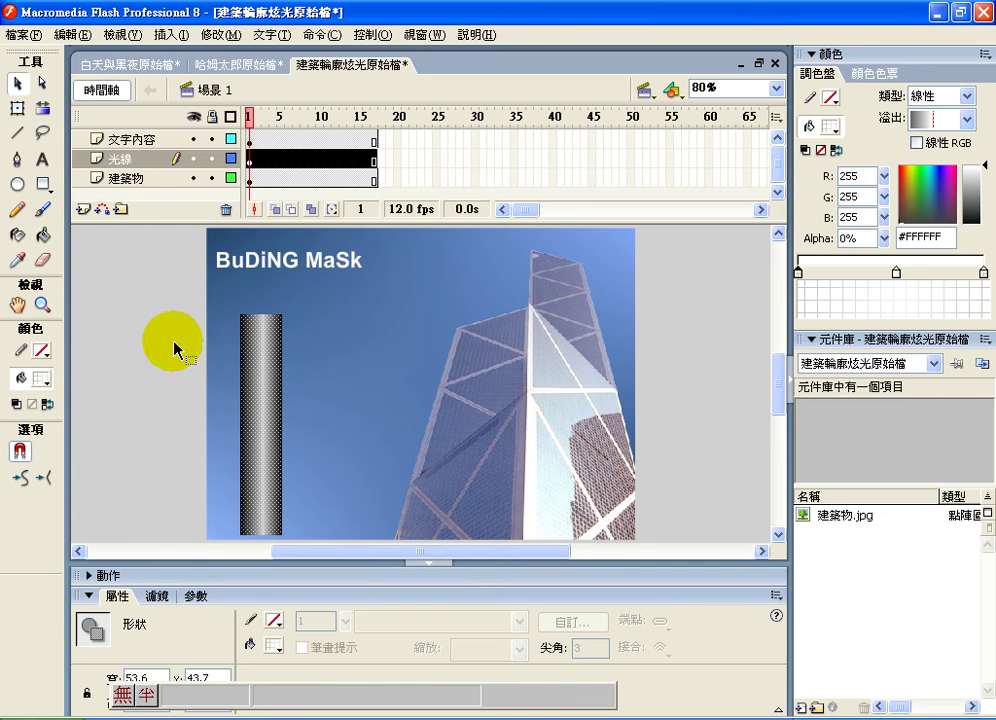
click(305, 170)
click(304, 159)
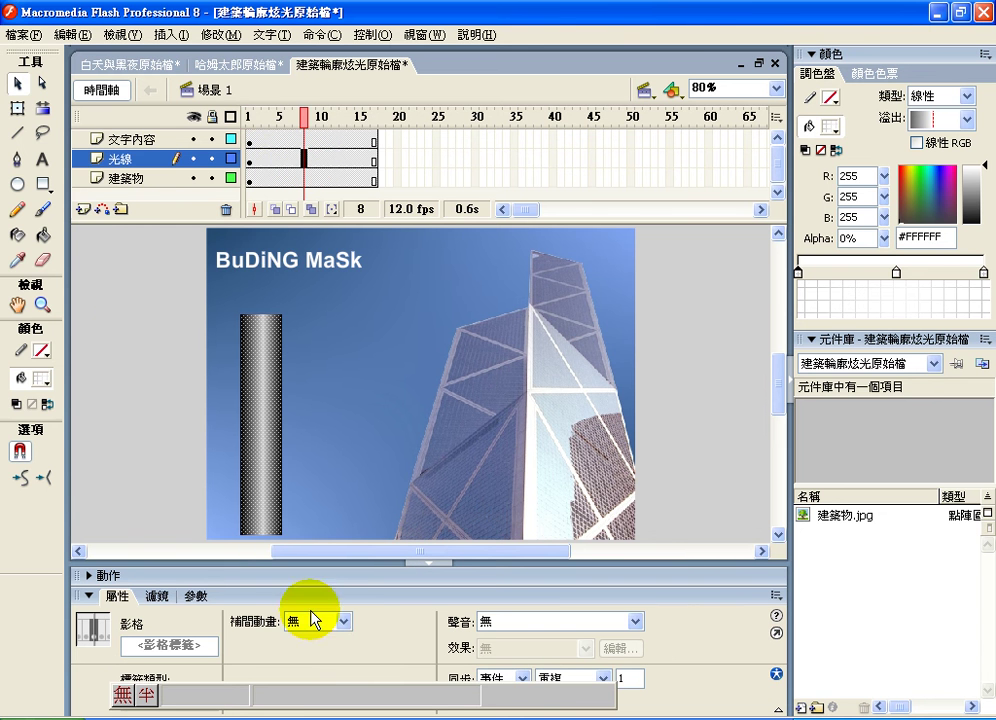
click(313, 620)
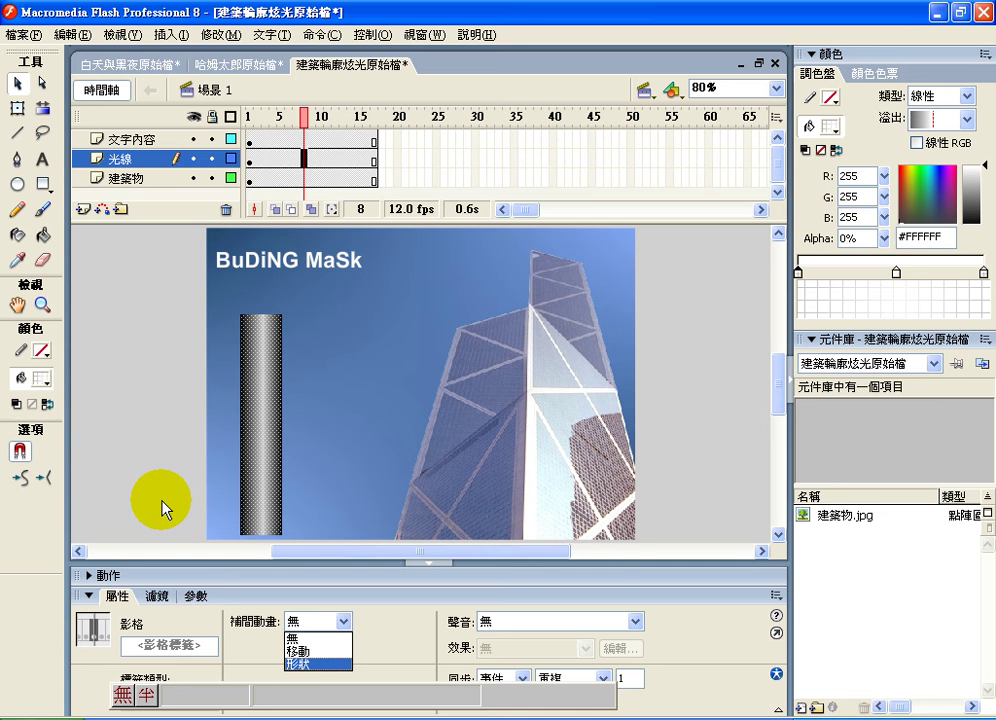
key(Return)
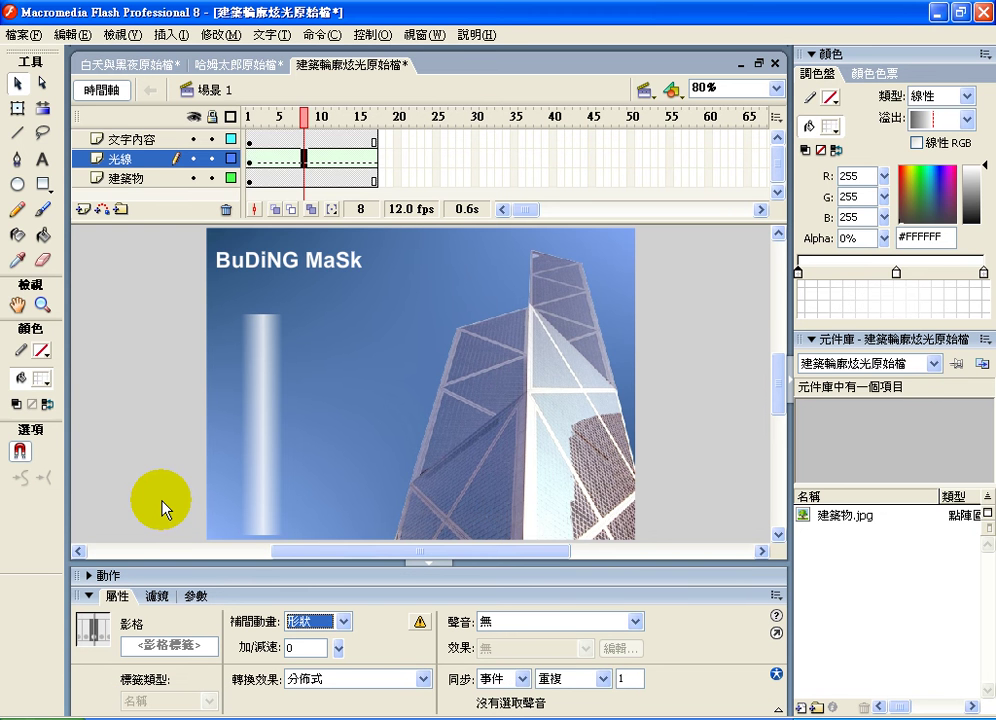
click(320, 626)
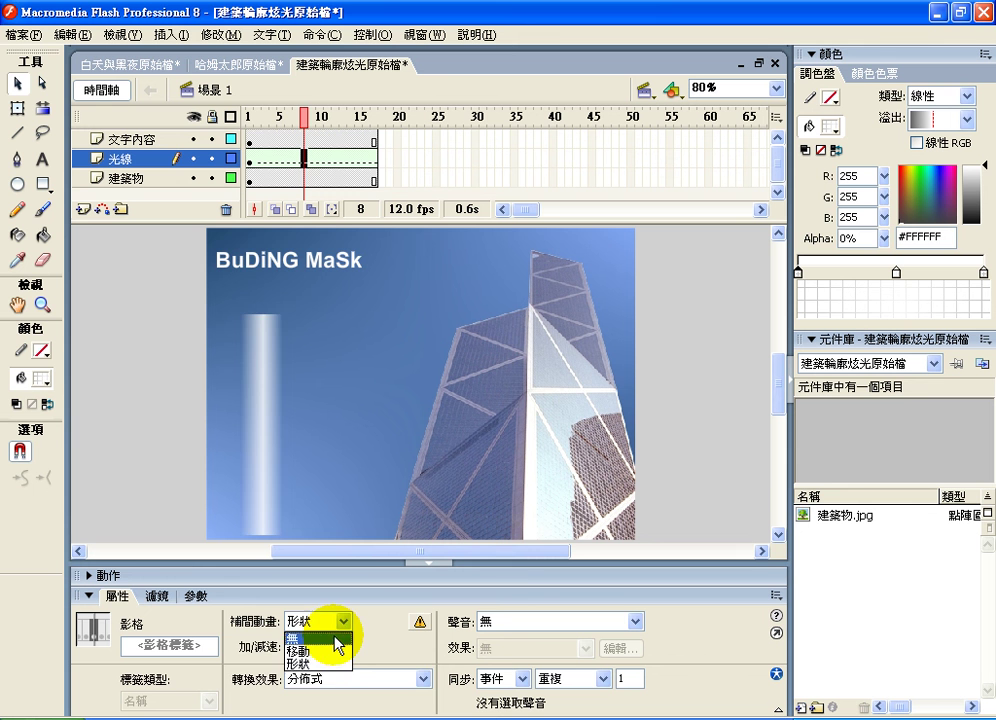
click(300, 636)
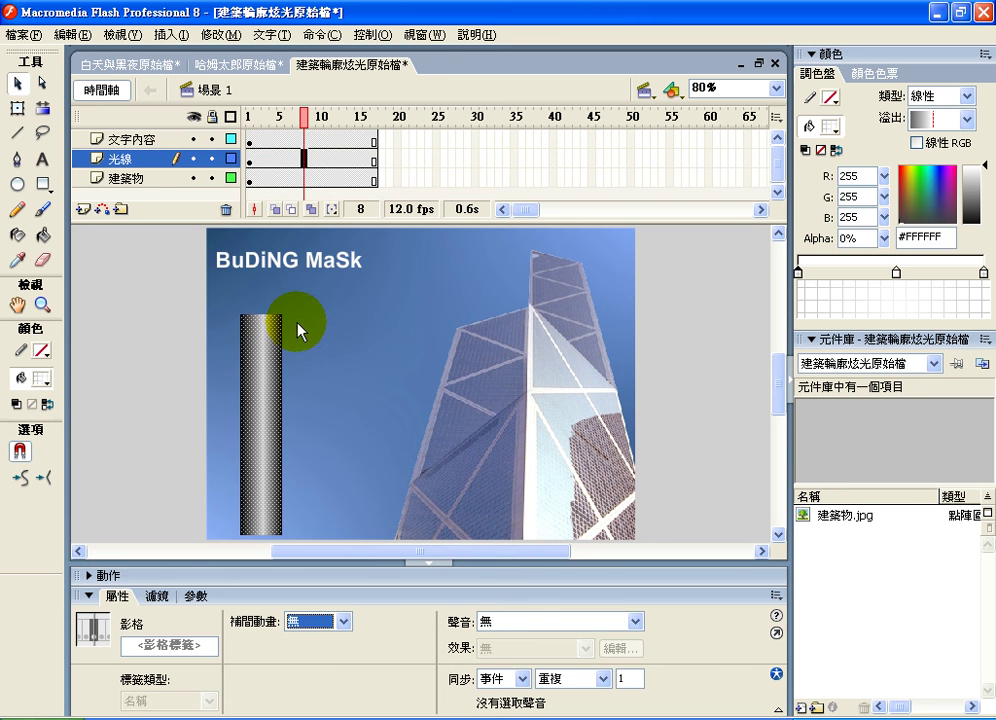
Step: Group the selected light bar into a single object
click(221, 34)
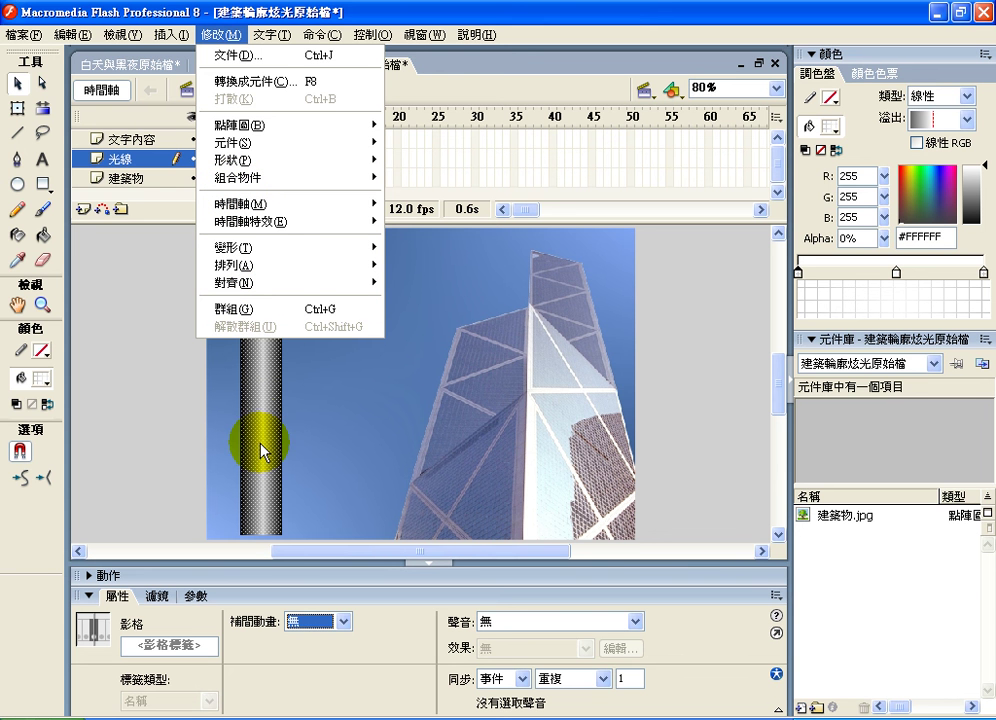
click(257, 310)
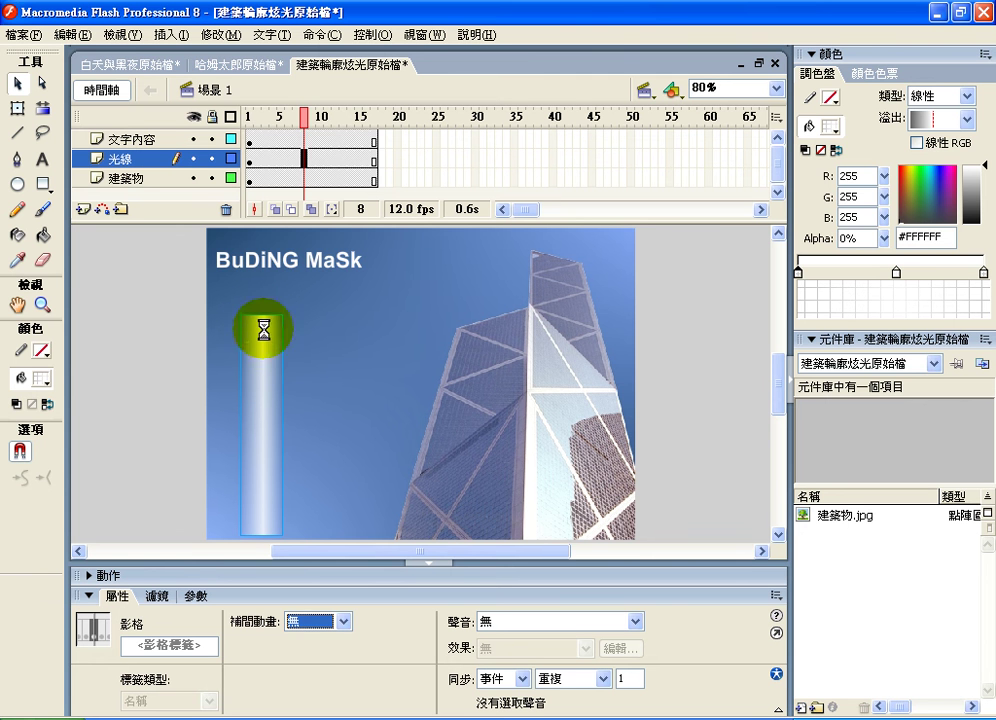
click(335, 624)
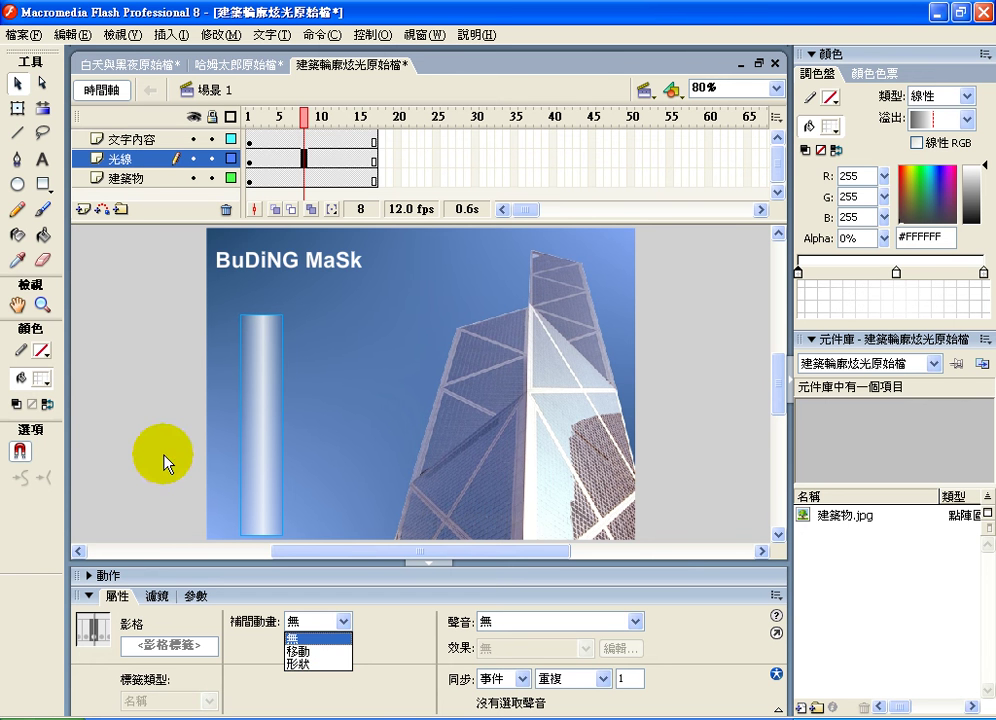
click(268, 405)
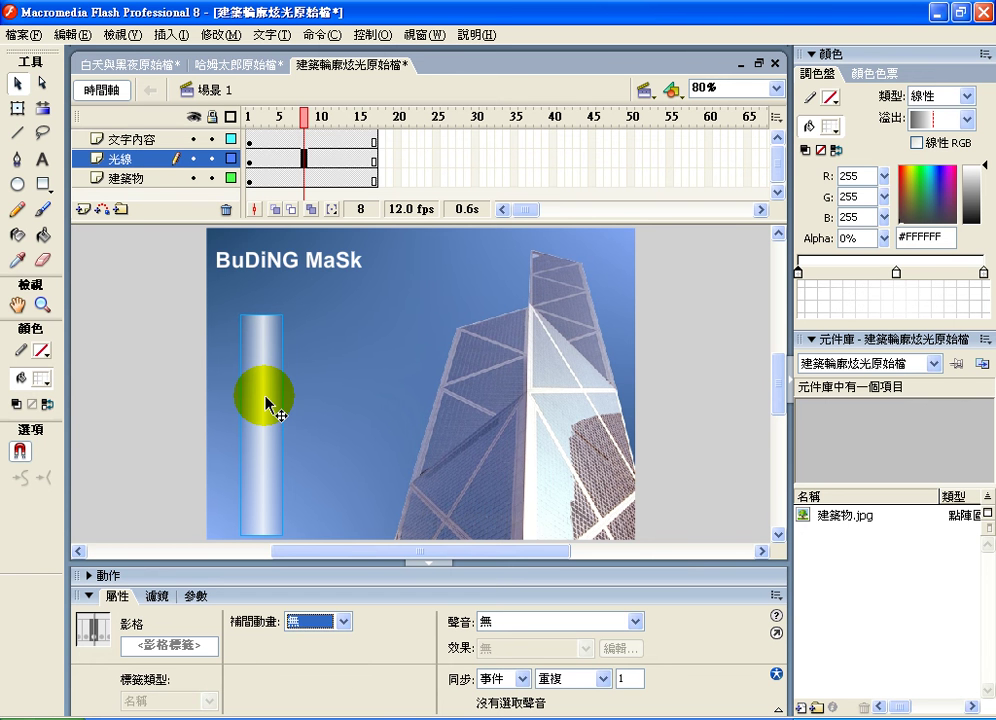
Step: At frame 1 of the 光線 layer, move the light bar to the stage's lower-left edge and rotate it counterclockwise, ending near X 58, Y 285
click(778, 400)
drag(780, 402, 787, 415)
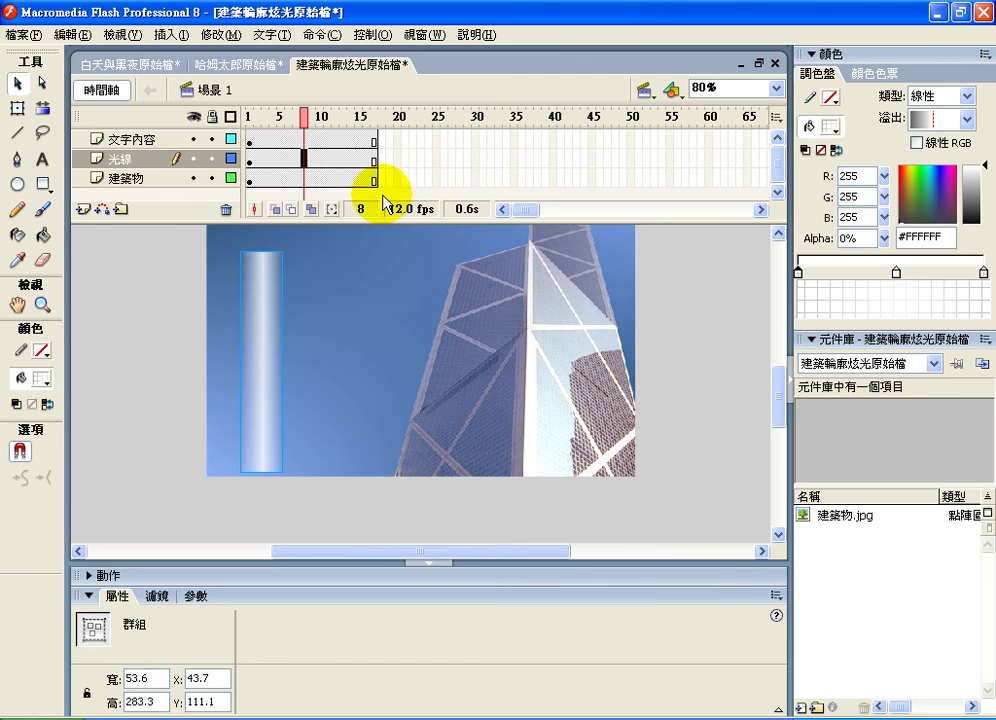
double_click(290, 163)
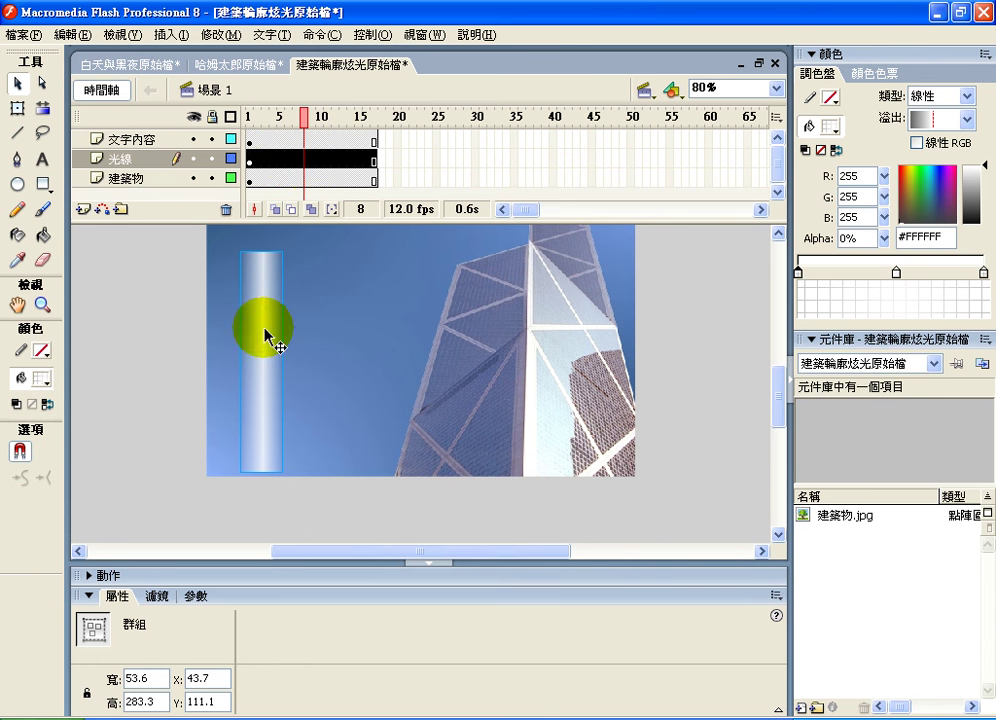
click(249, 159)
drag(260, 344, 328, 483)
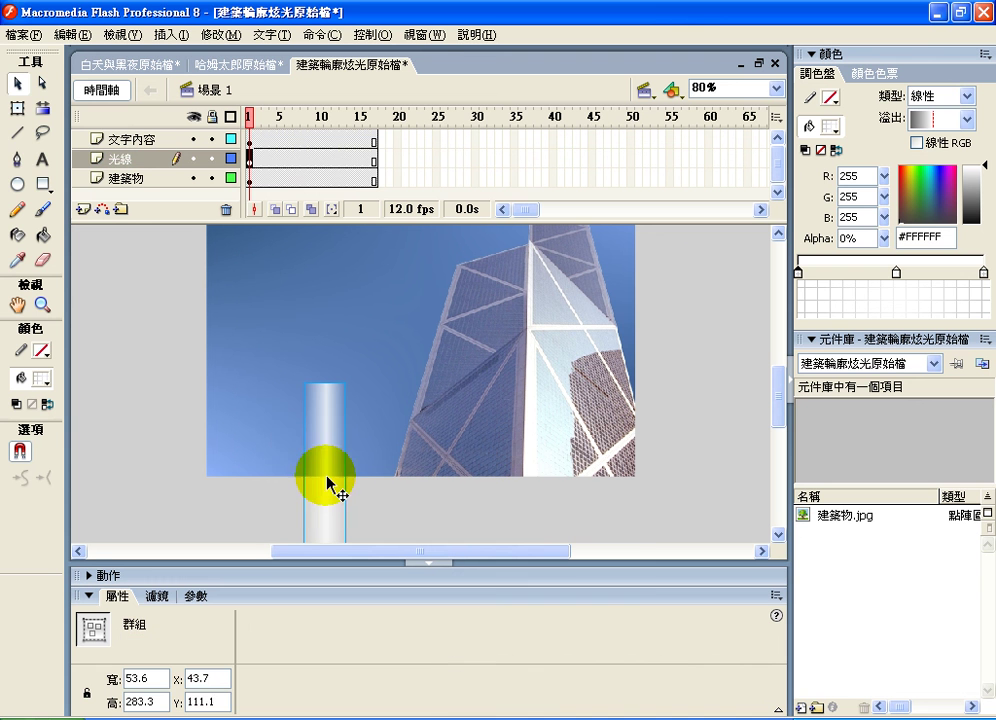
click(19, 109)
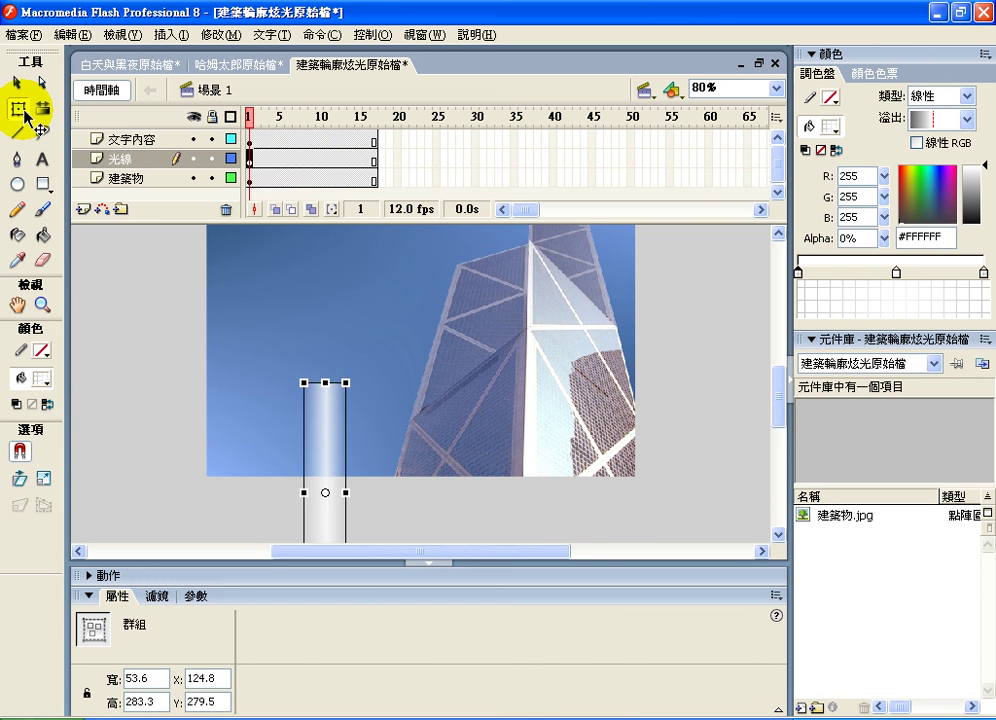
drag(350, 378, 276, 338)
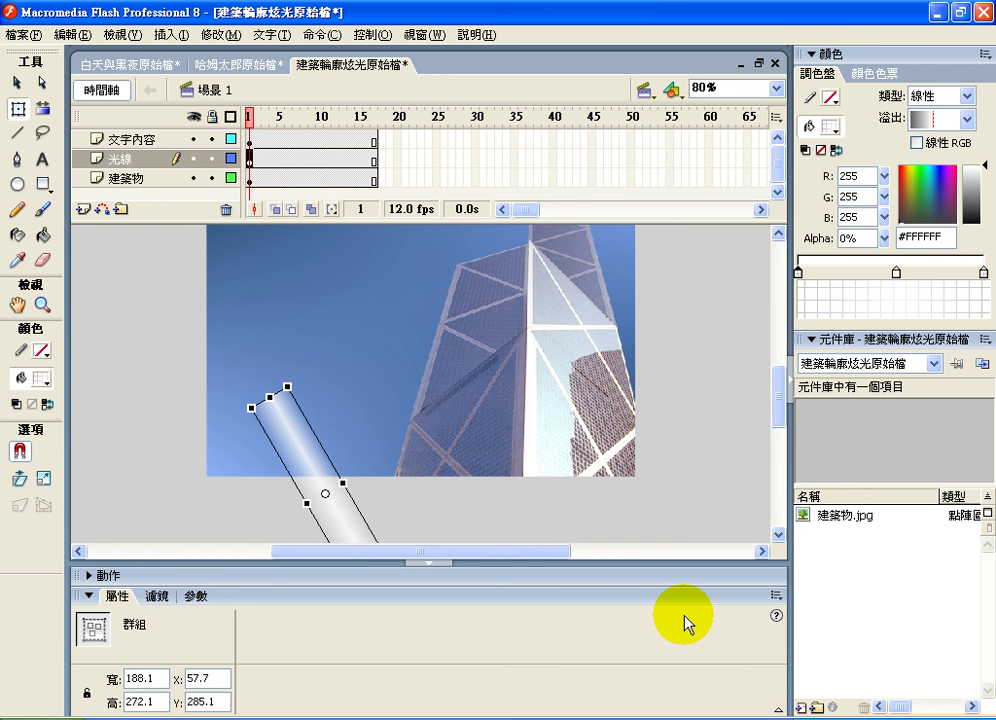
Step: Insert a keyframe at frame 10 of the 光線 layer and move the light bar beyond the stage's upper-right corner, about X 444, Y -159
click(320, 158)
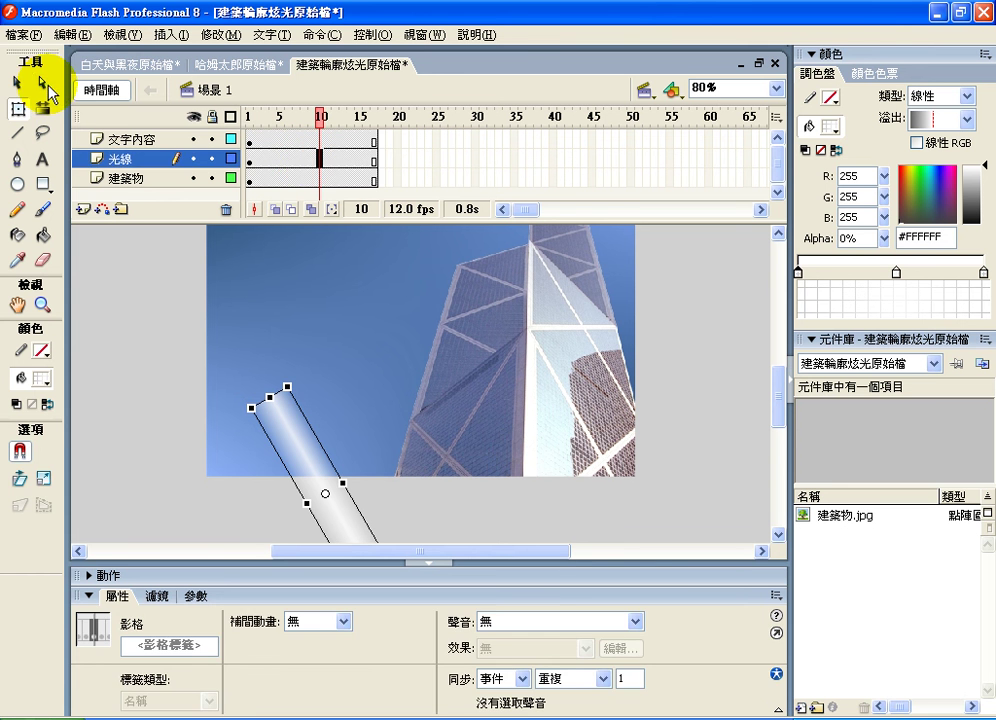
click(17, 82)
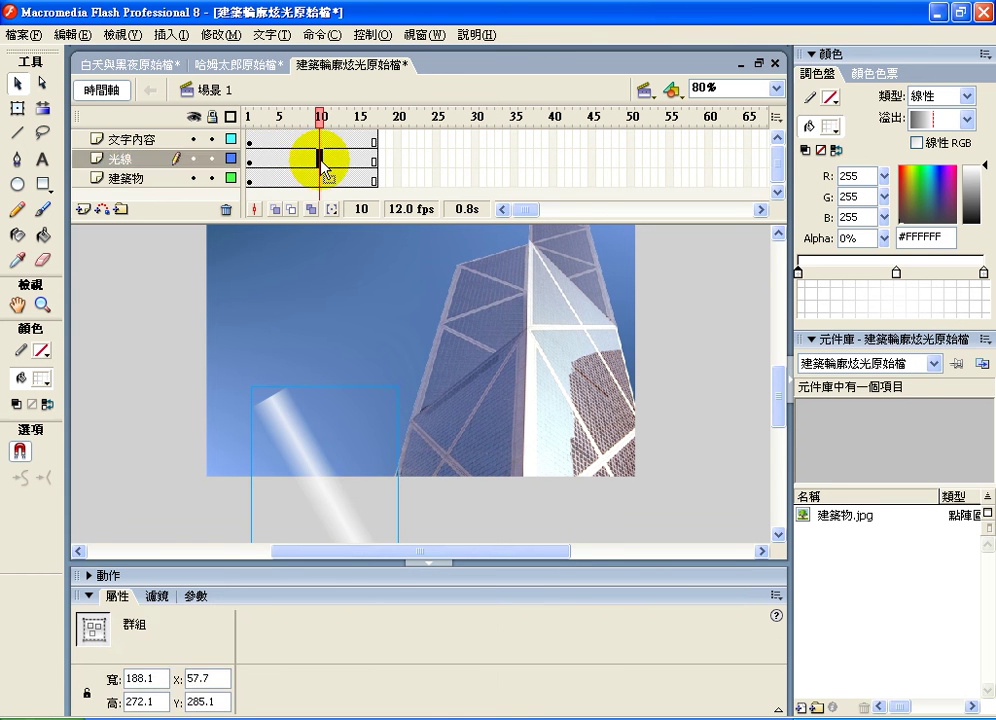
right_click(322, 160)
click(360, 238)
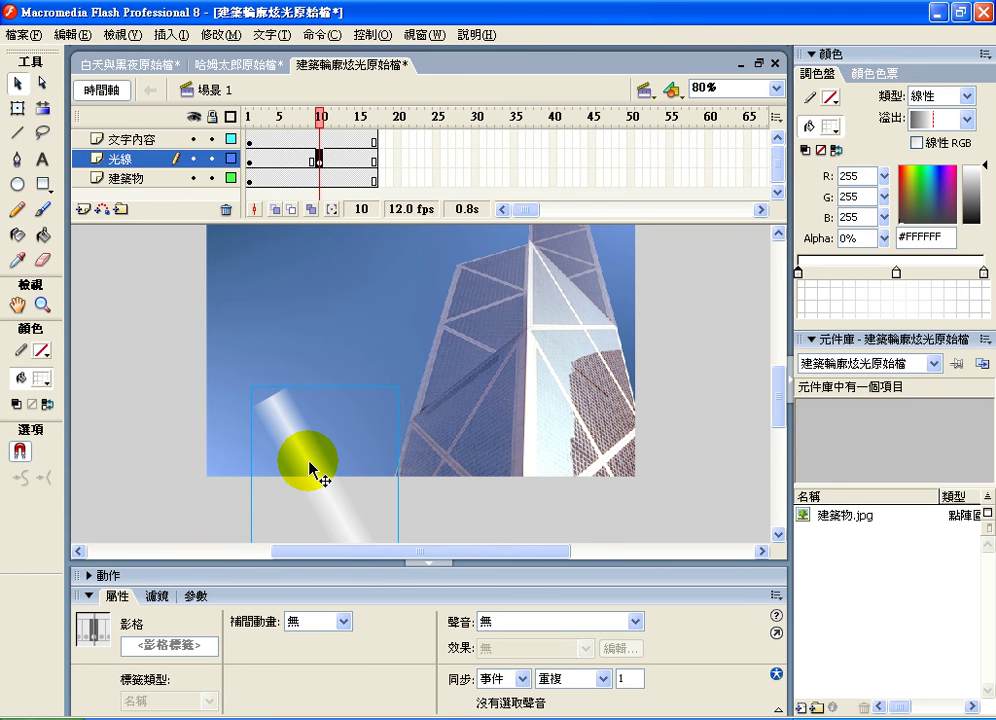
drag(310, 470, 567, 249)
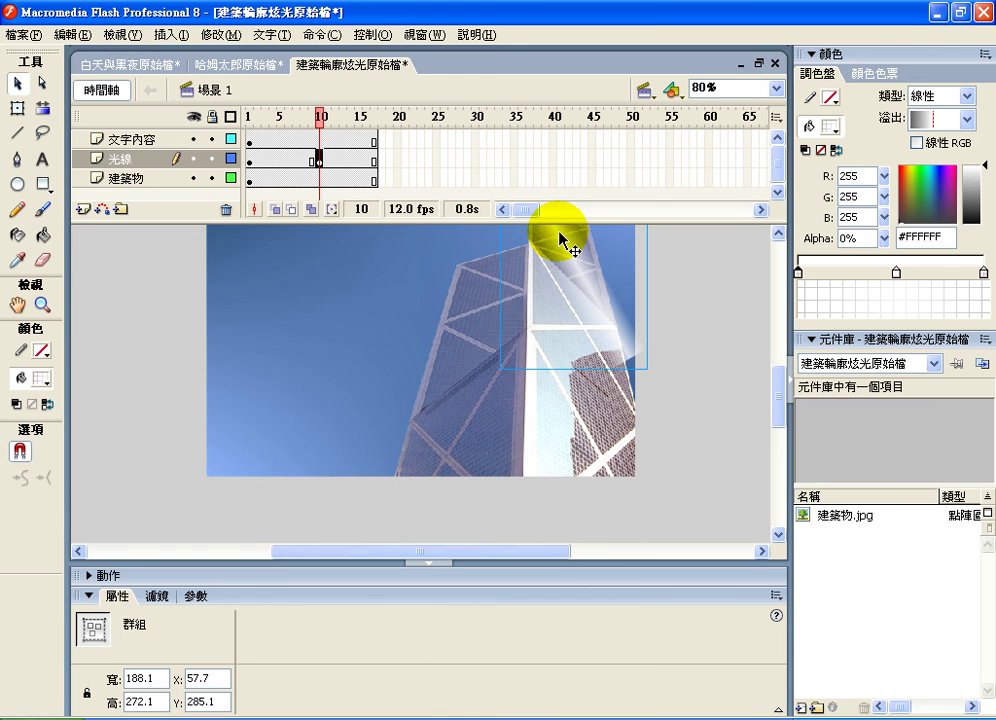
double_click(18, 305)
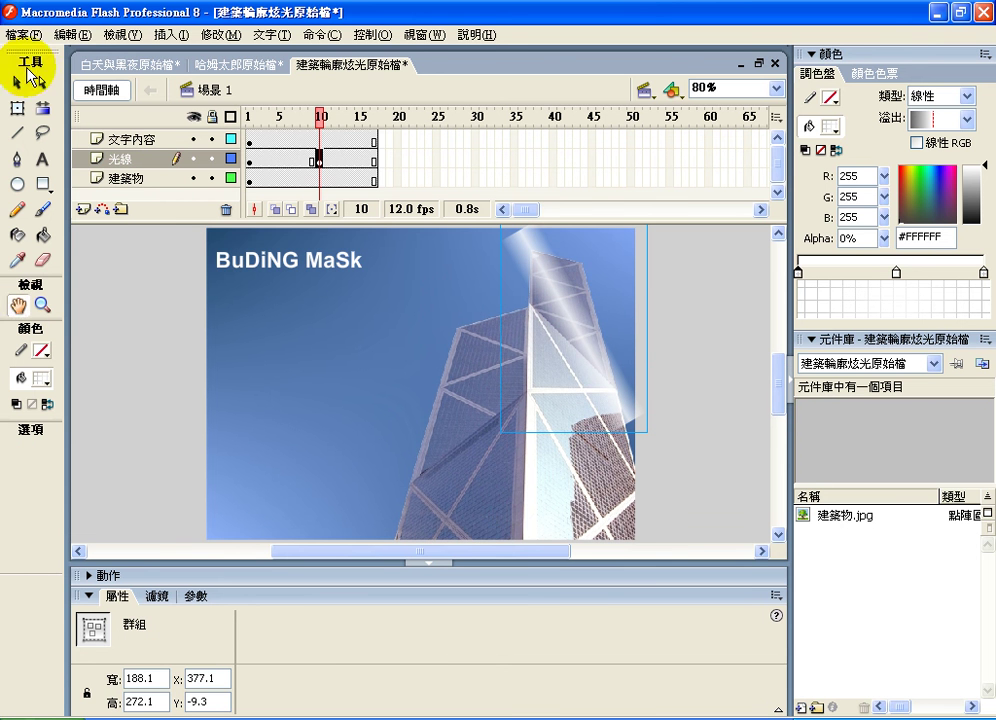
click(18, 84)
drag(573, 329, 634, 327)
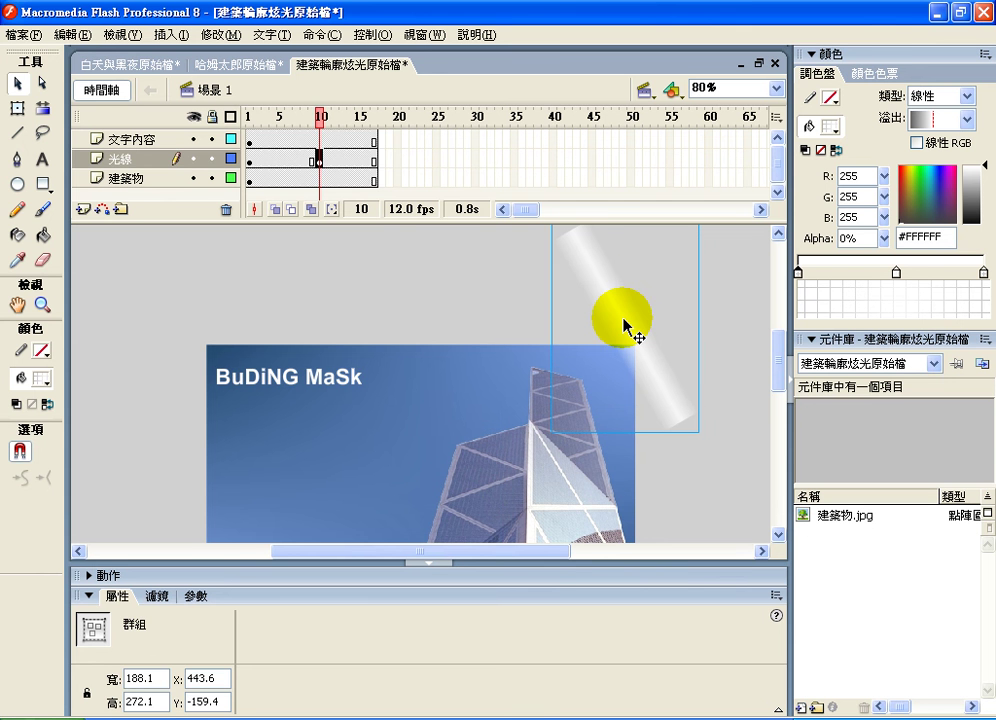
Step: Insert a keyframe at frame 17 of the 光線 layer and move the light bar down past the stage's lower-right corner
click(375, 158)
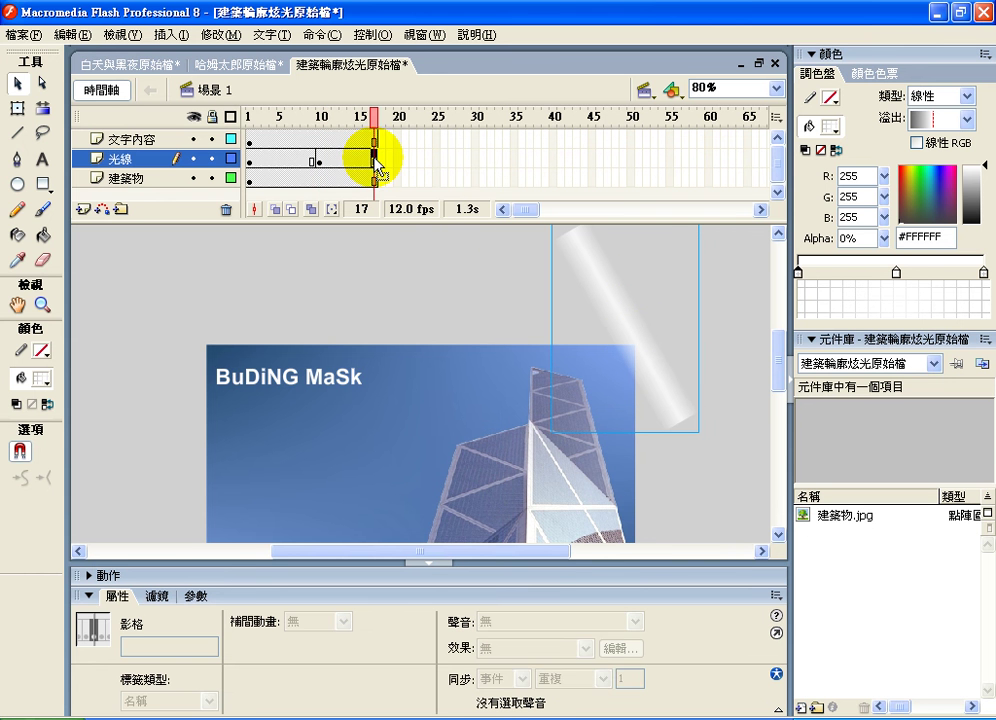
right_click(375, 158)
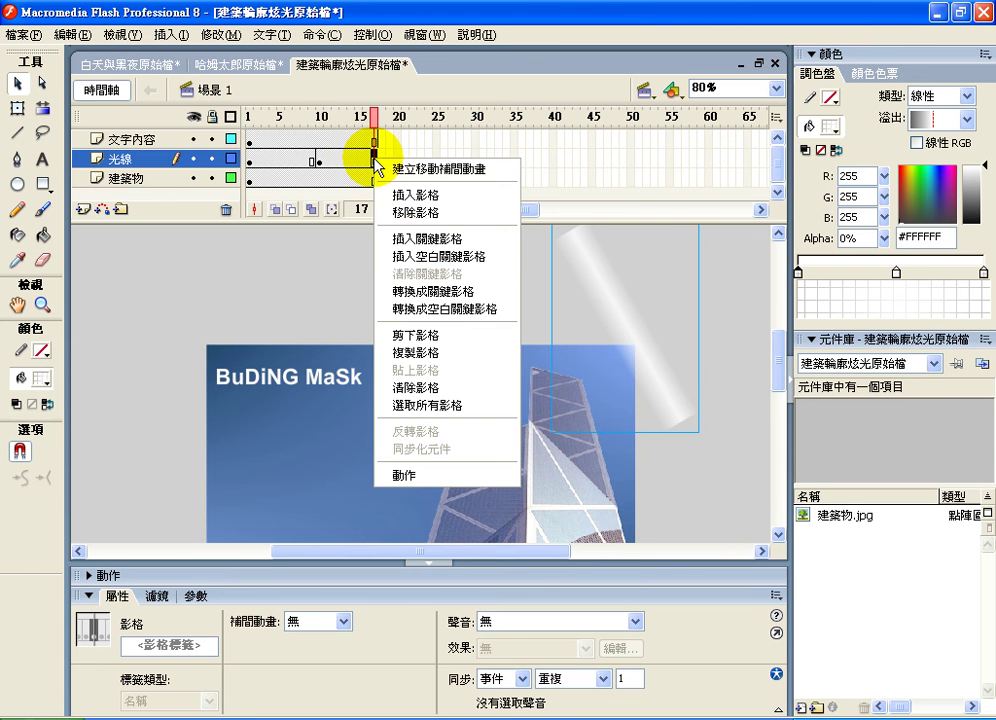
click(410, 234)
drag(778, 345, 778, 378)
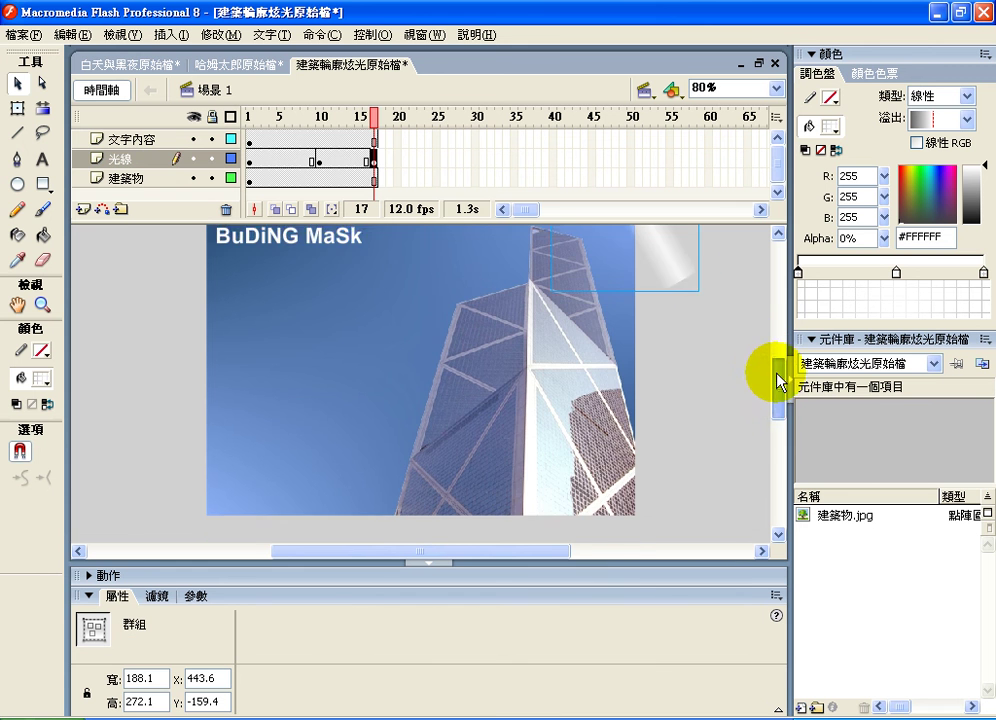
drag(697, 273, 710, 524)
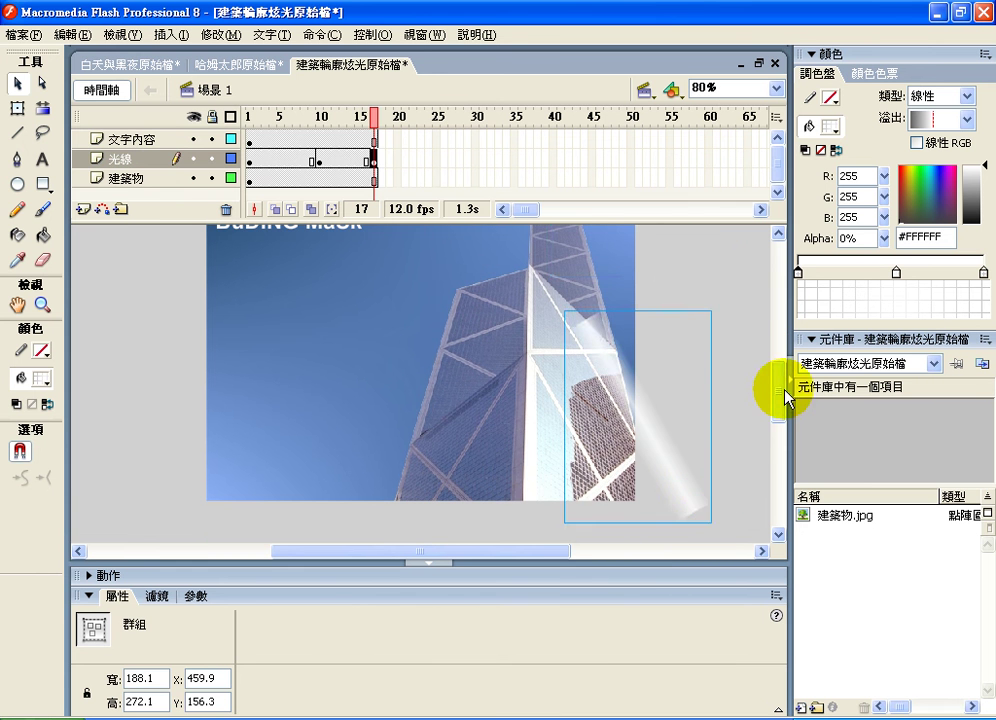
drag(778, 422, 778, 452)
drag(691, 345, 622, 485)
drag(782, 440, 782, 402)
Step: Apply a motion tween (移動) between frames 1 and 10 of the 光線 layer and scrub through it
click(288, 158)
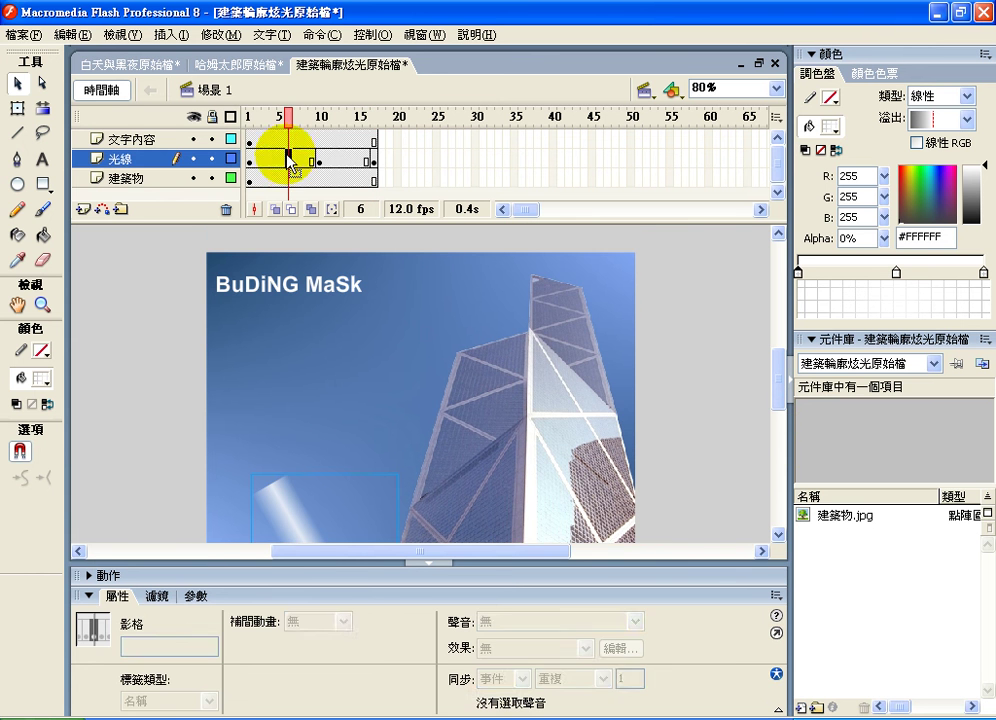
click(338, 621)
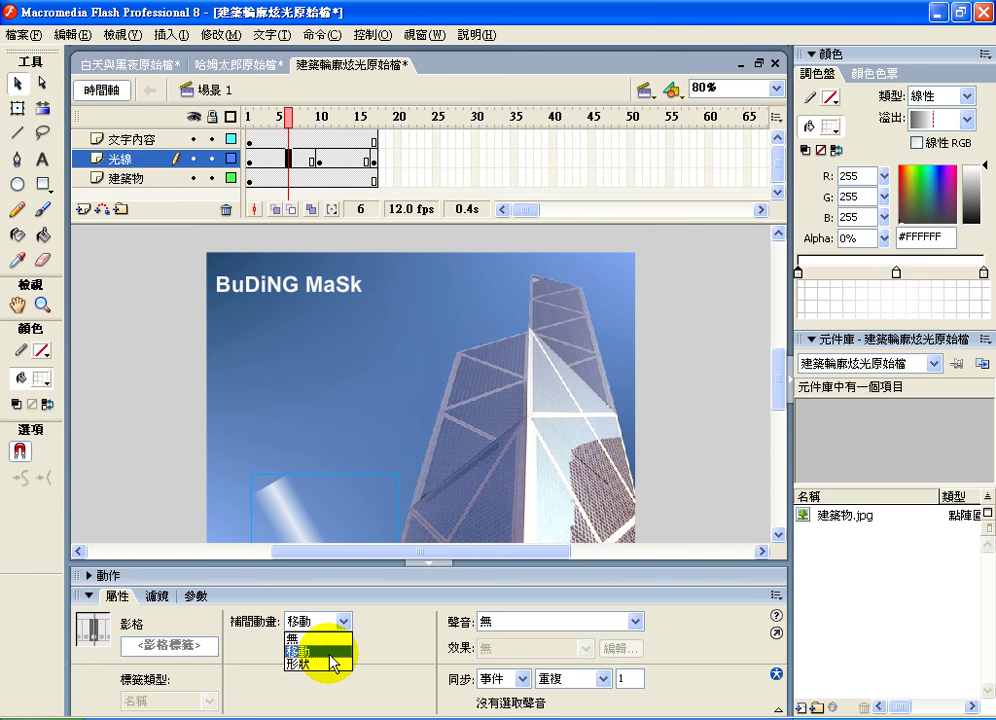
click(331, 654)
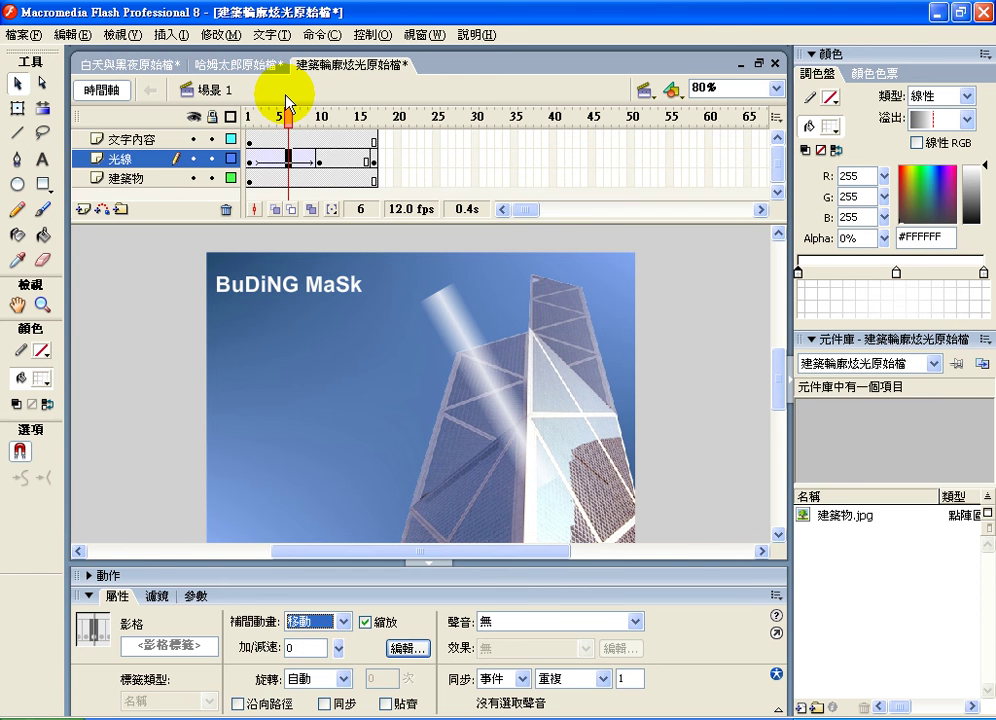
drag(282, 116, 318, 122)
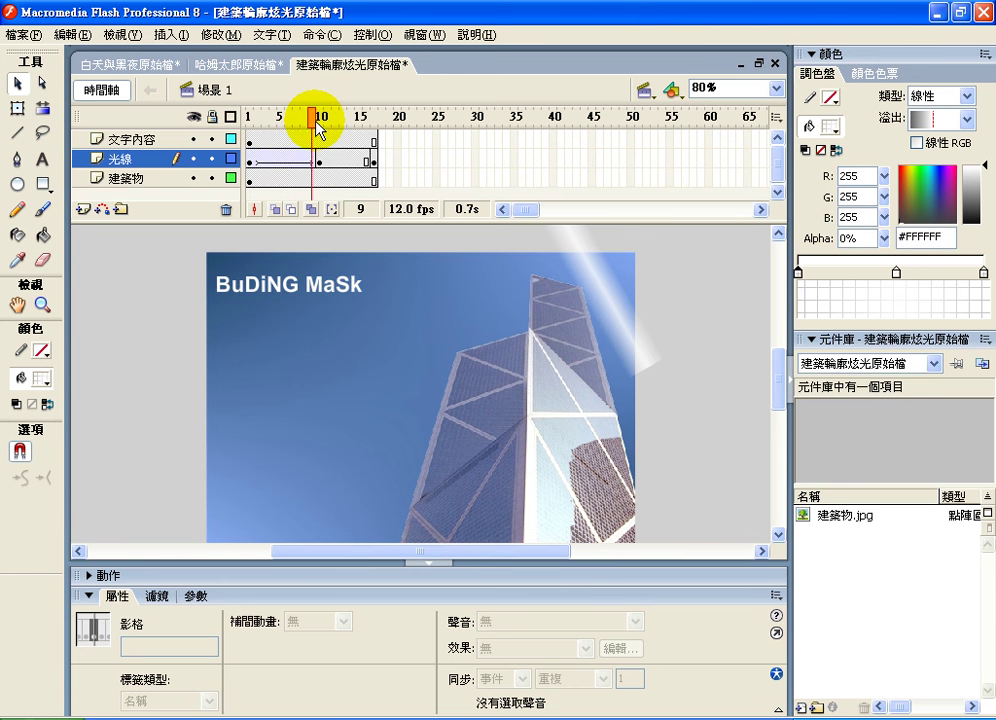
Step: Apply a motion tween (移動) between frames 10 and 17 of the 光線 layer and scrub back to frame 10
click(335, 158)
click(342, 621)
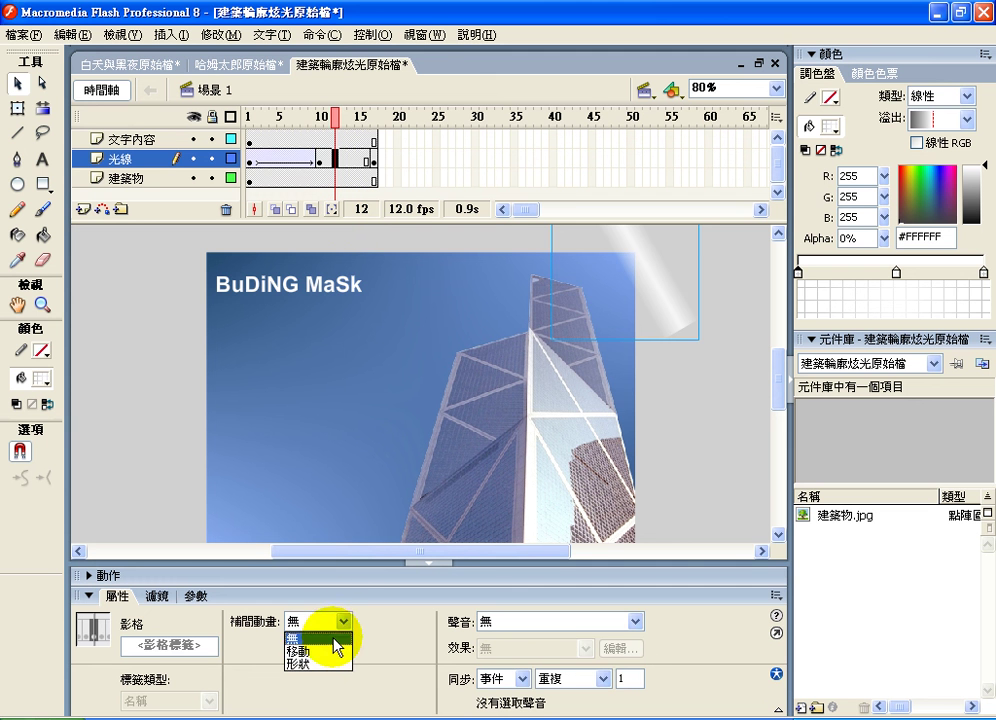
click(322, 650)
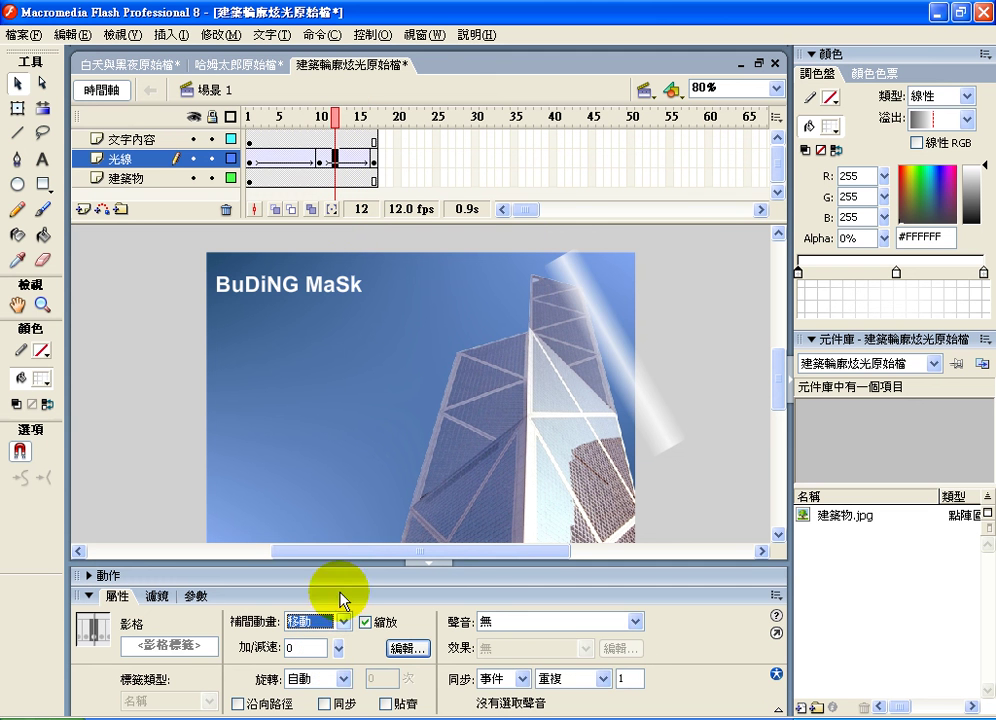
click(338, 116)
mouse_move(338, 116)
mouse_down()
mouse_move(318, 116)
mouse_move(385, 123)
mouse_move(336, 123)
mouse_move(321, 136)
mouse_up()
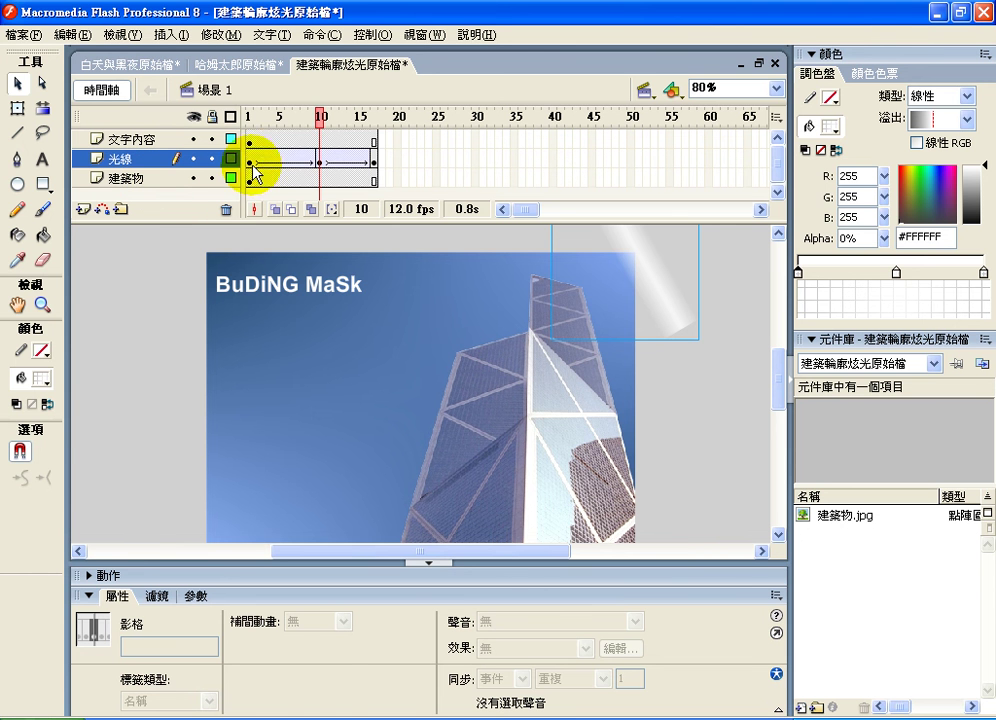
Step: Return to frame 1, select the light bar and review the group (群組) command for it
click(251, 115)
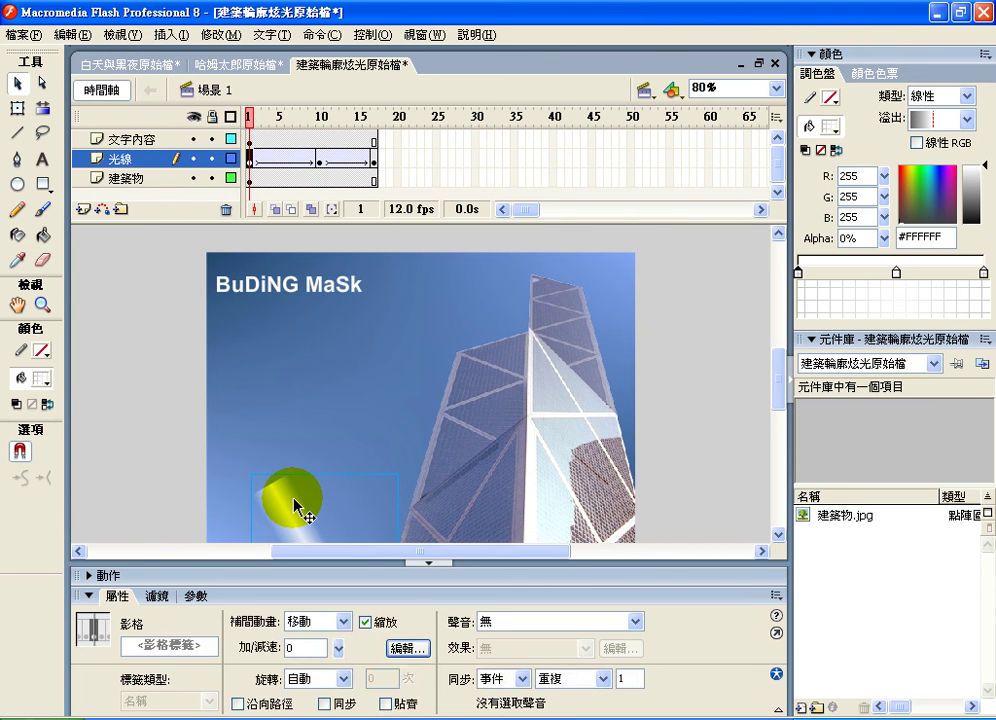
click(300, 507)
click(220, 35)
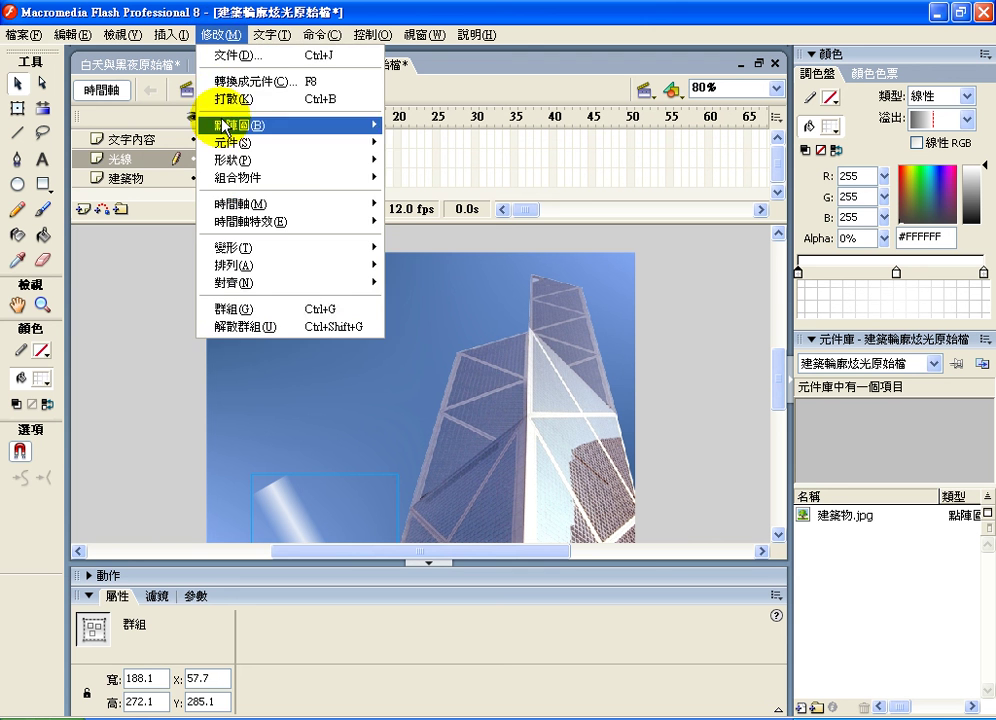
click(241, 312)
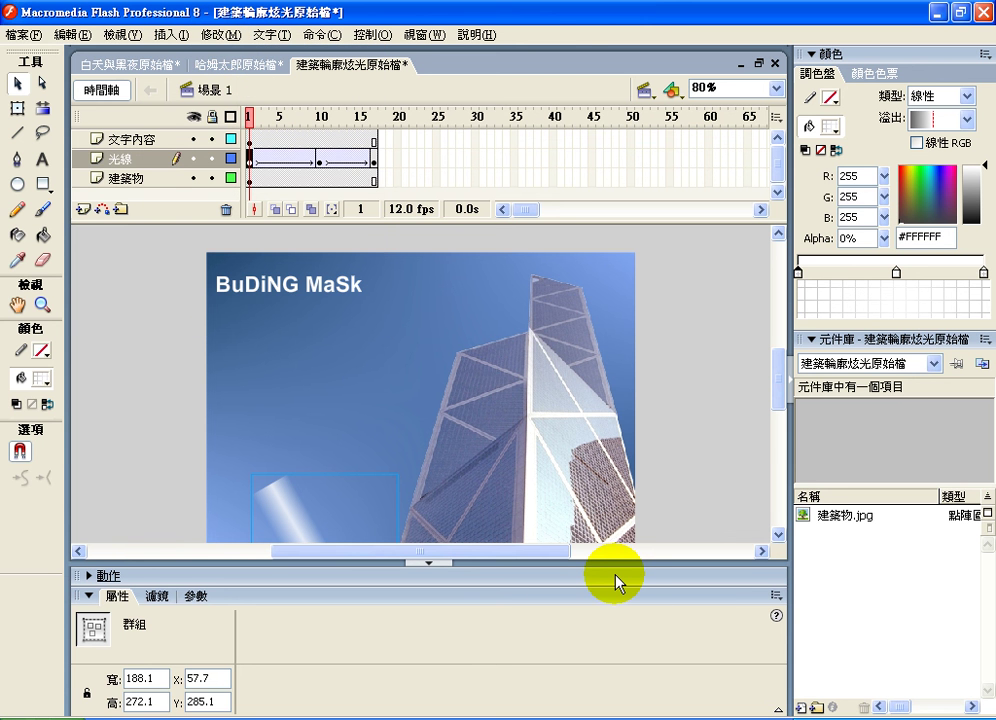
click(452, 300)
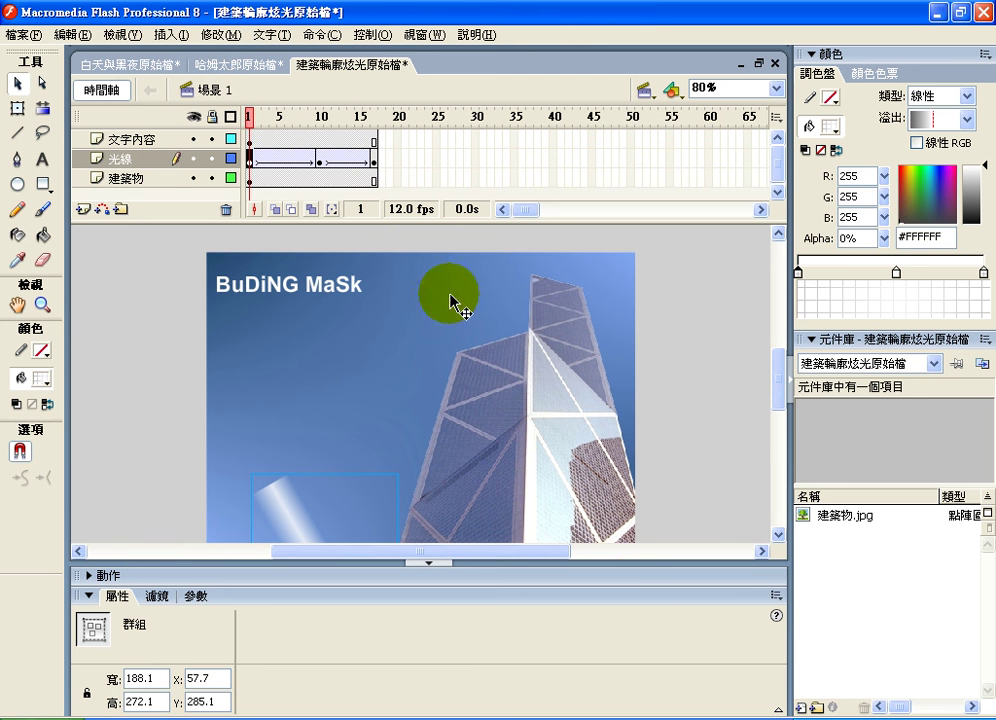
Step: Add a new layer above the 光線 layer and name it mask
click(82, 209)
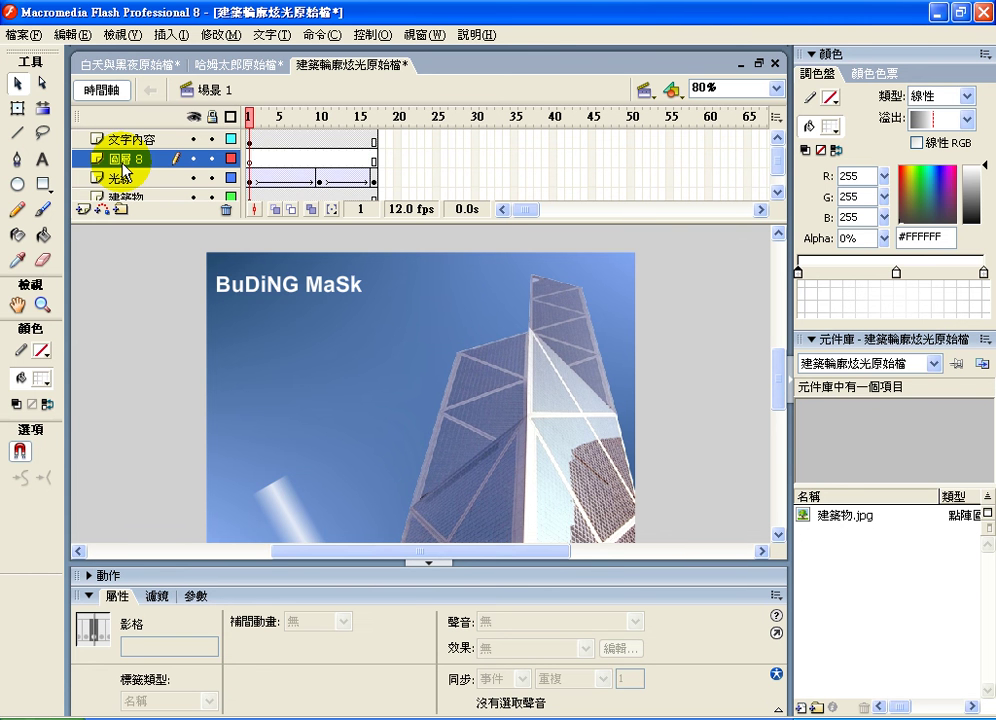
click(122, 170)
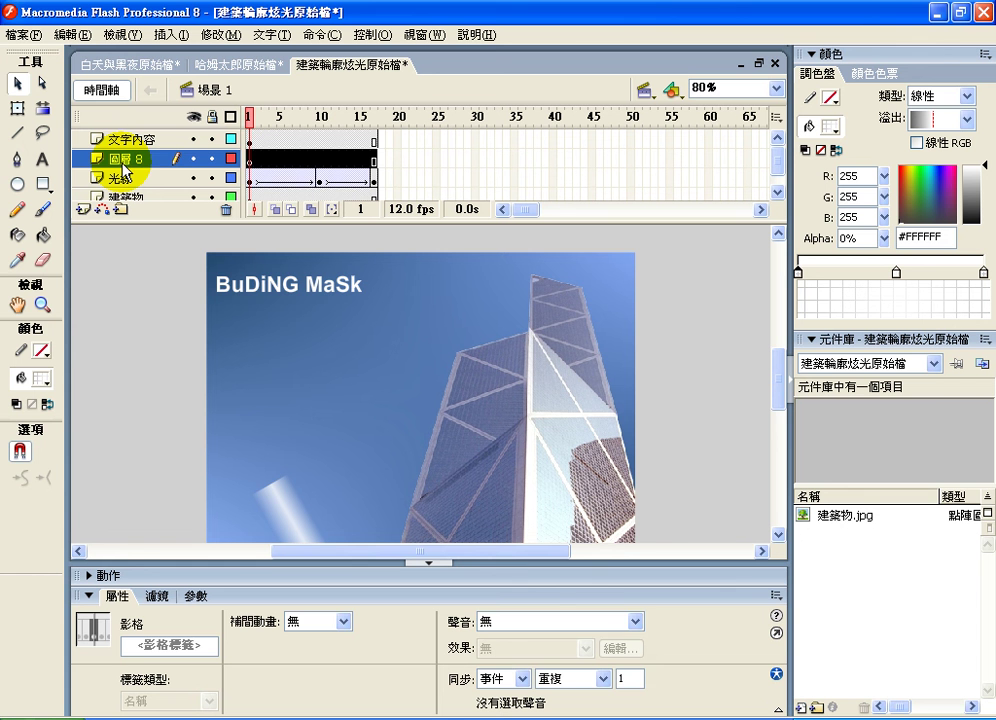
double_click(122, 160)
text(mas)
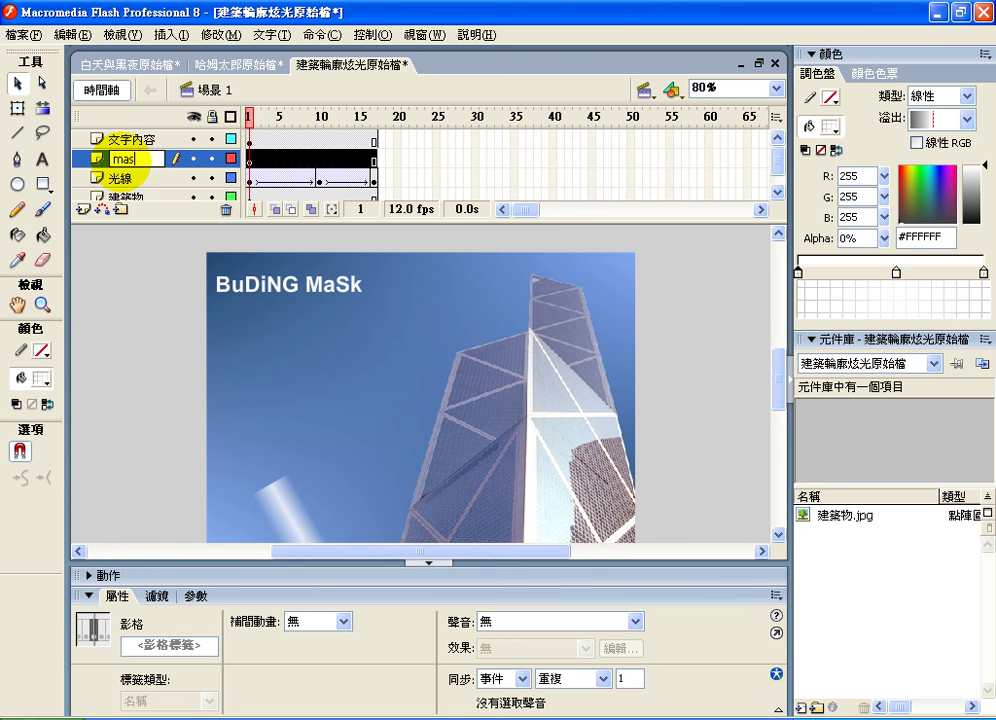
text(k)
key(Return)
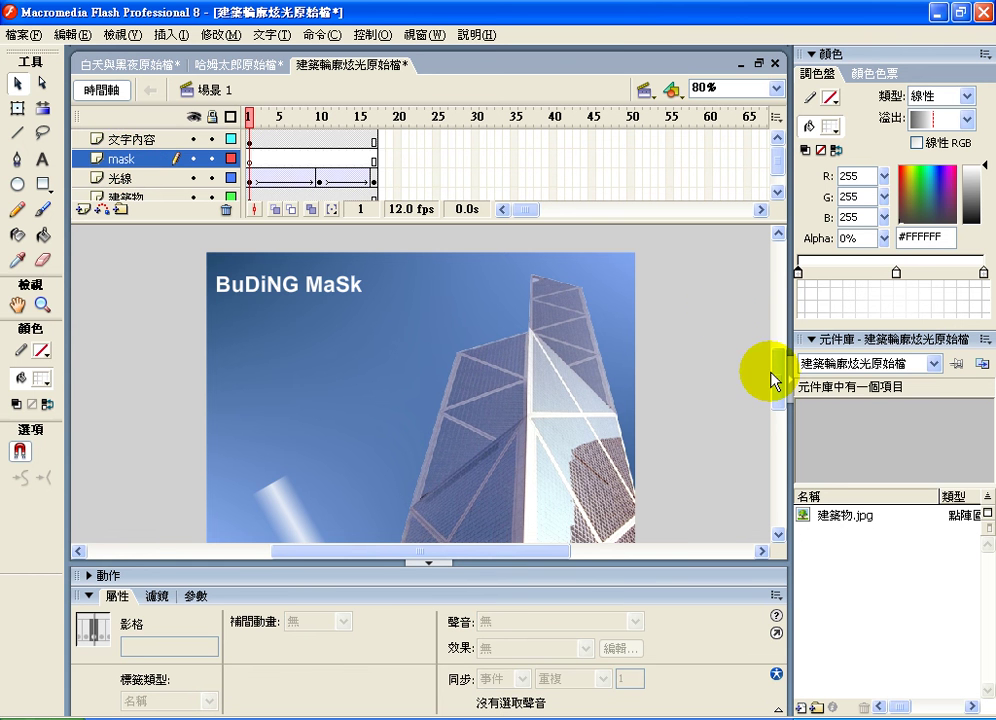
drag(778, 373, 395, 512)
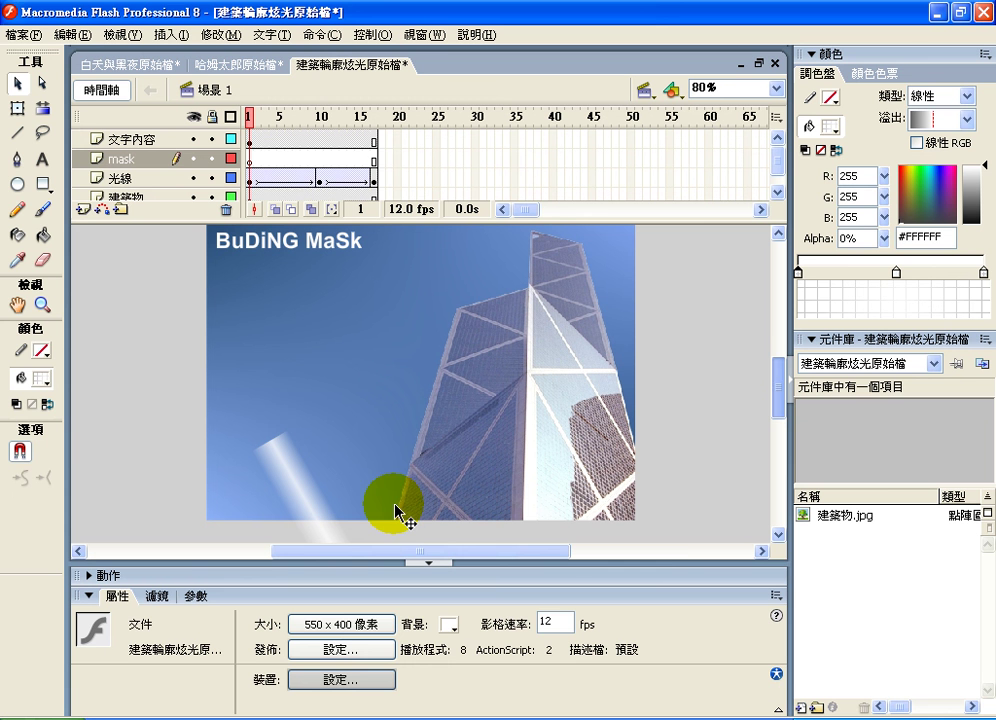
Step: Trace the tower's outer edges on the mask layer with the Pen tool, using a 12.25 solid stroke
click(17, 160)
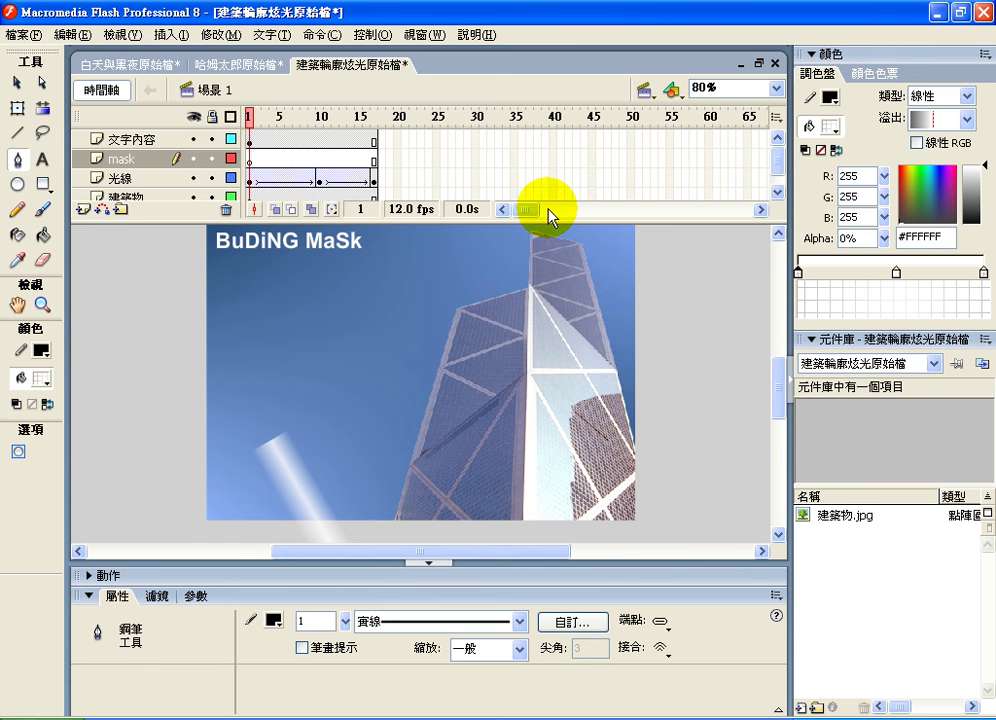
drag(346, 625, 345, 597)
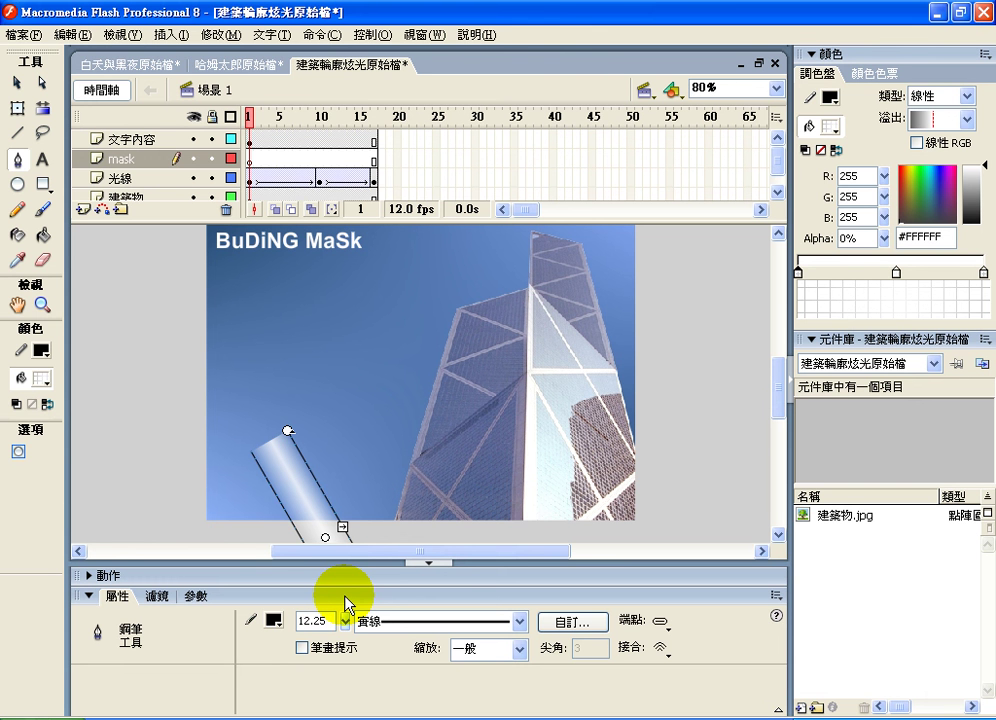
click(396, 519)
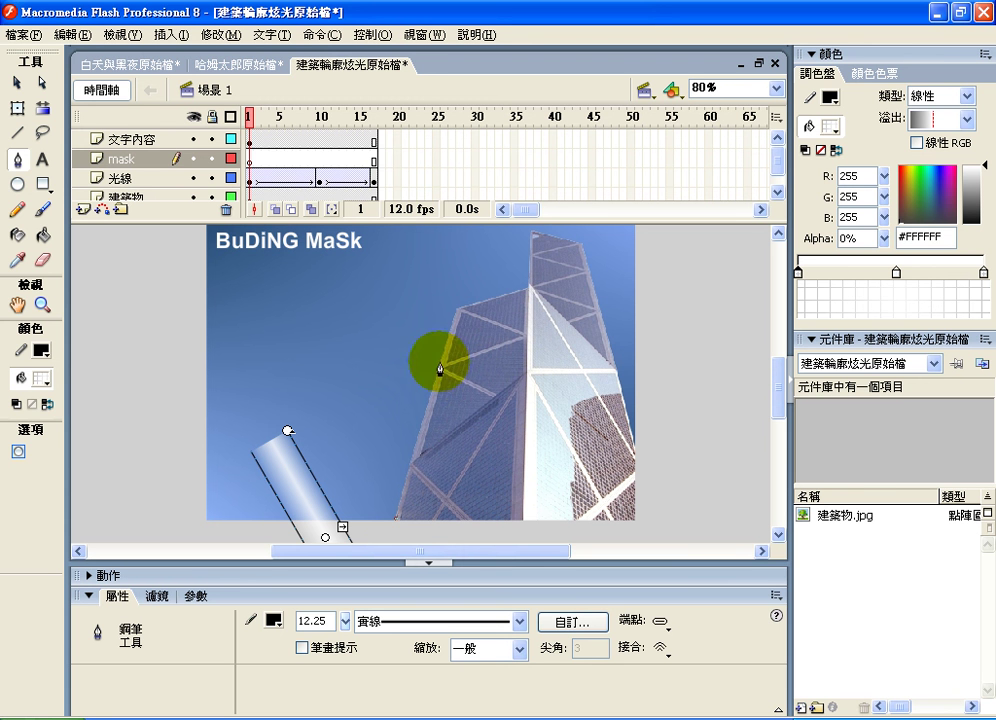
click(457, 310)
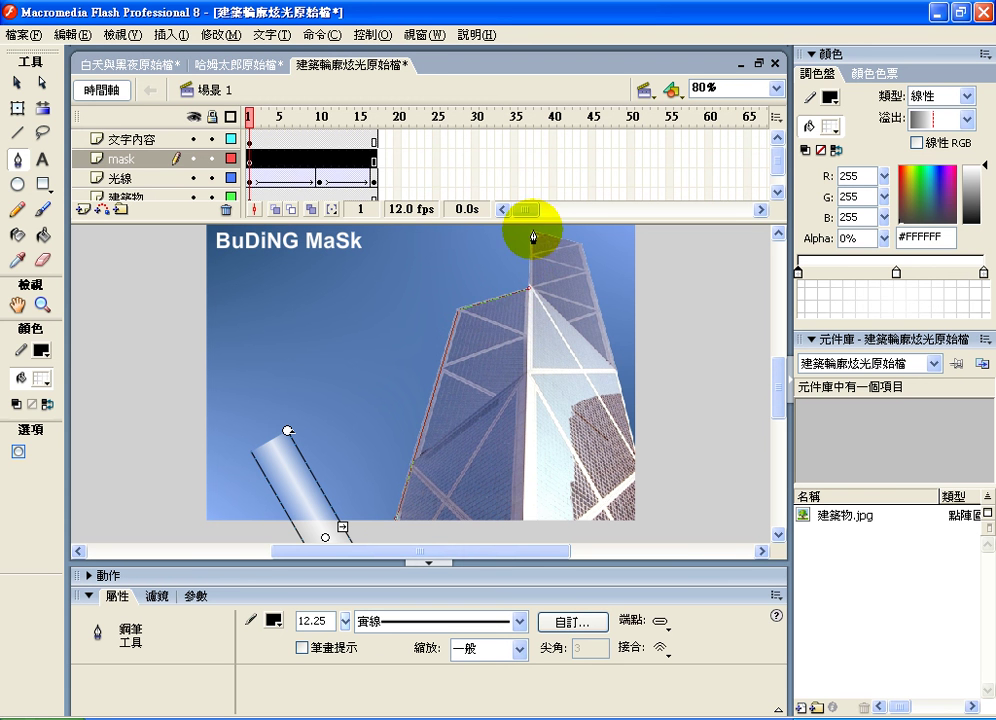
click(532, 232)
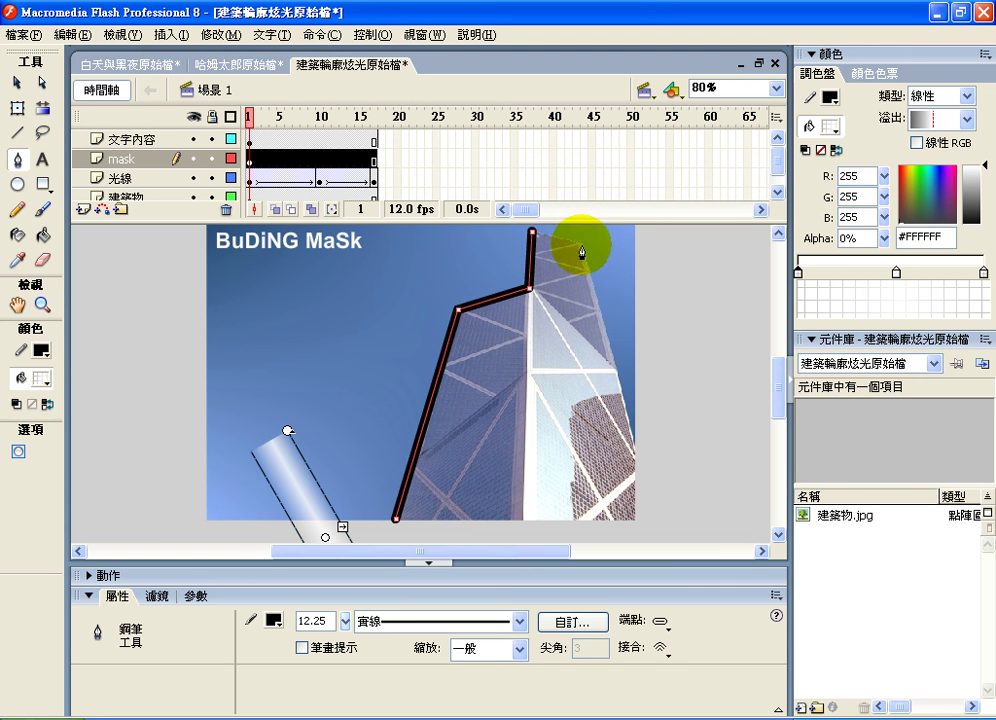
click(583, 245)
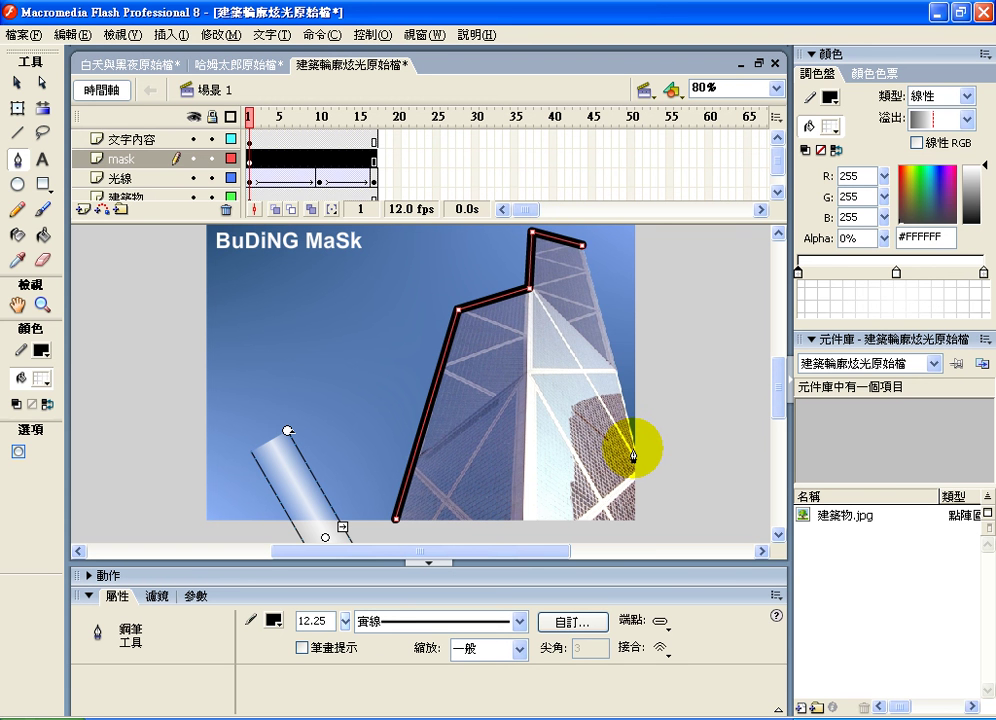
click(633, 453)
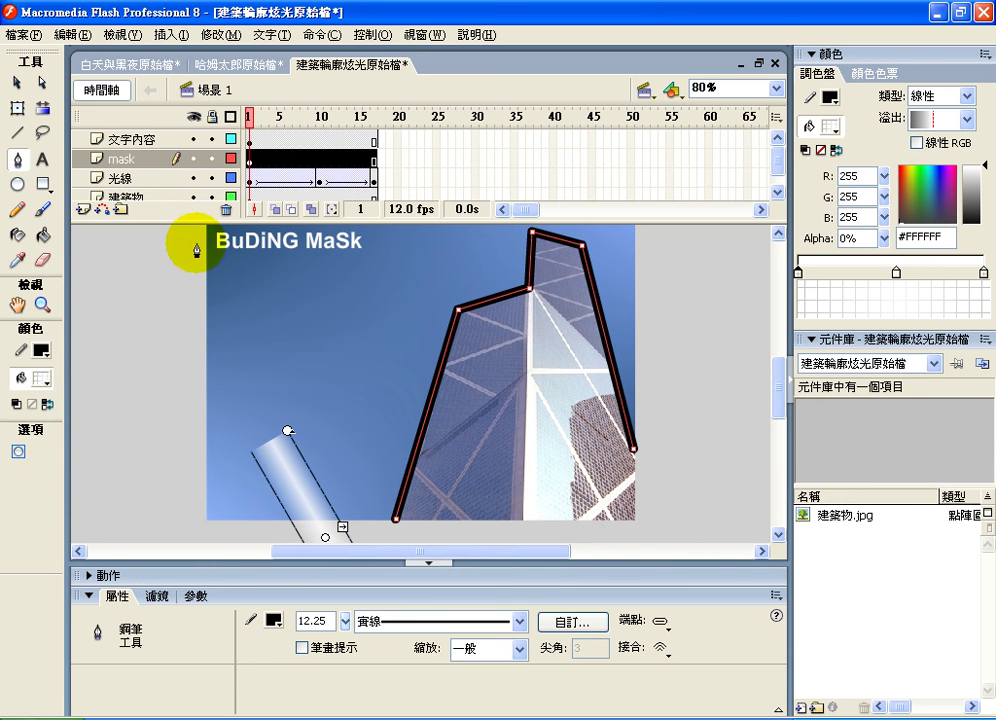
Step: Select the traced tower outline and review the 遮色片 (mask) command available for the mask layer
click(18, 88)
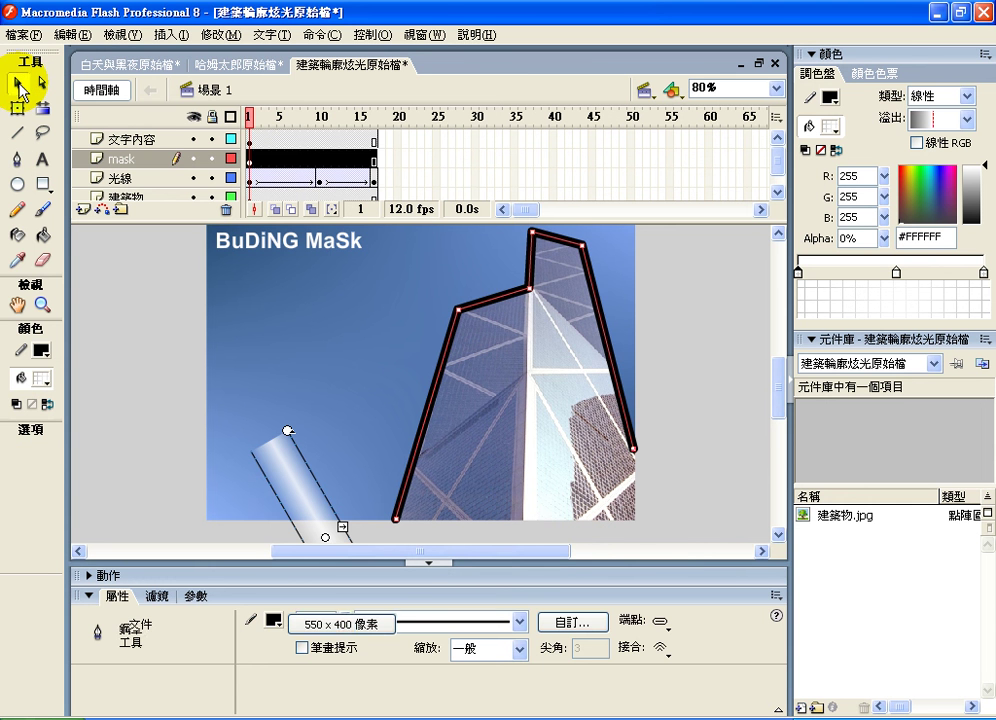
click(444, 366)
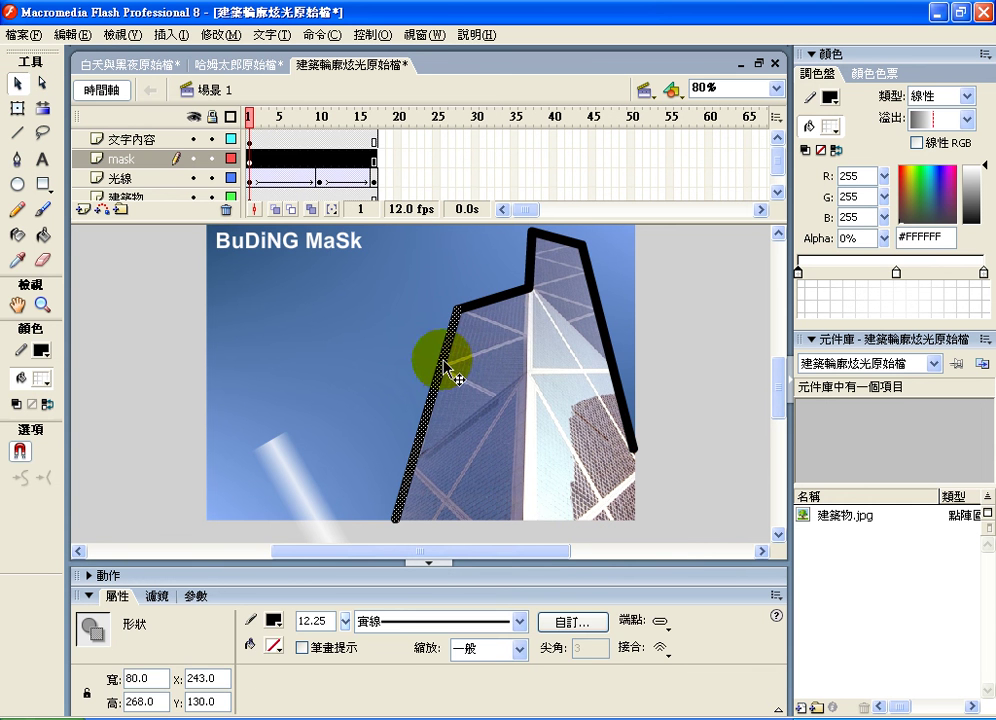
click(150, 159)
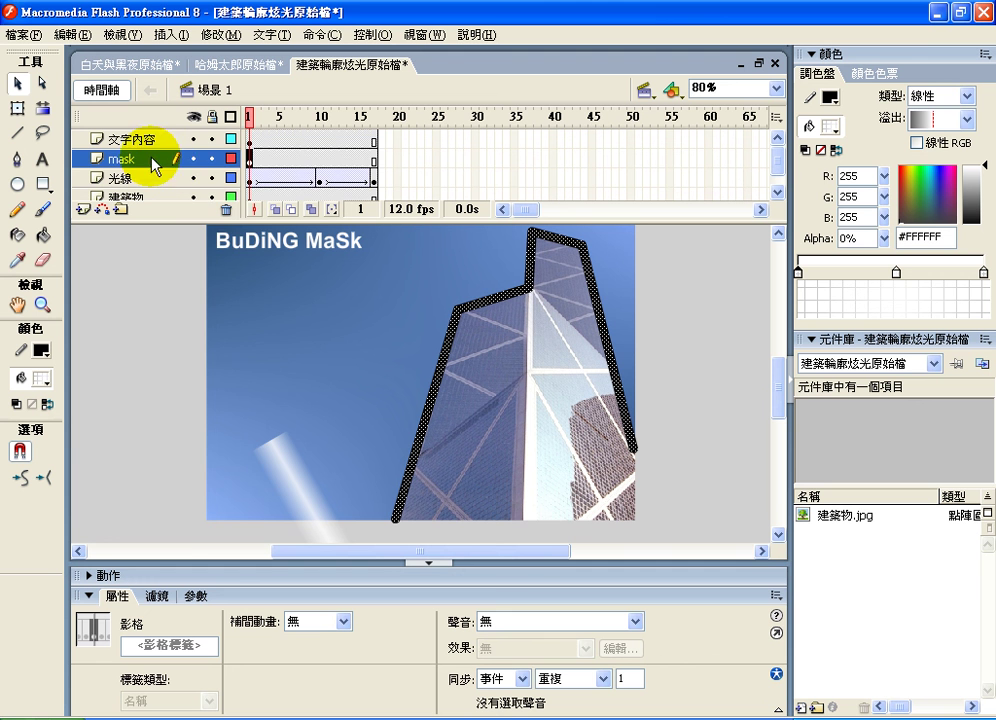
right_click(152, 159)
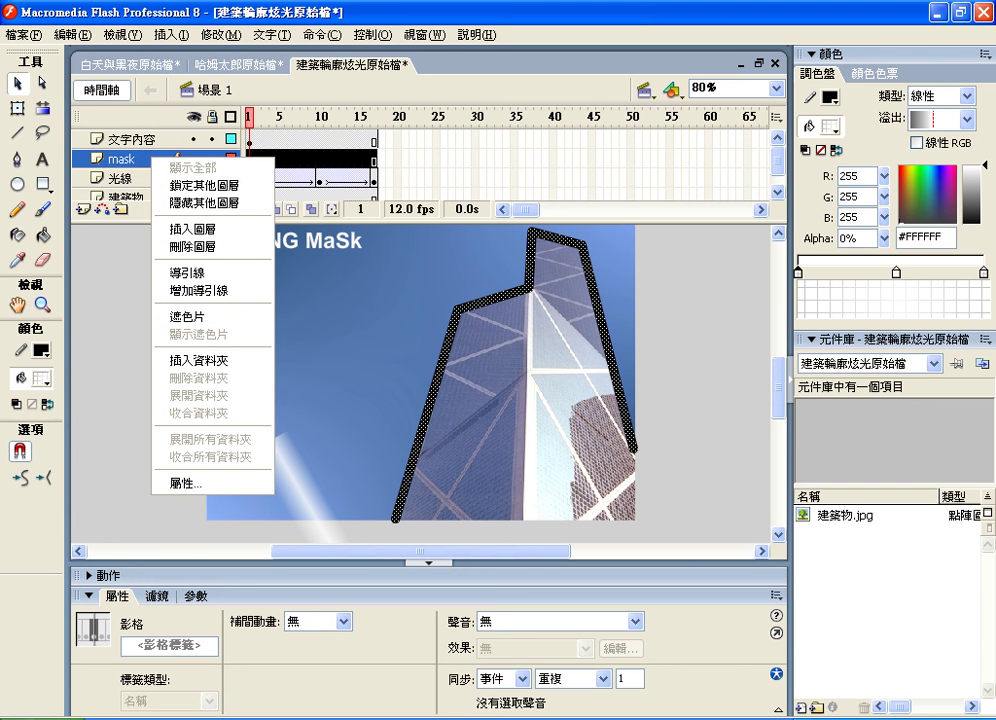
key(Escape)
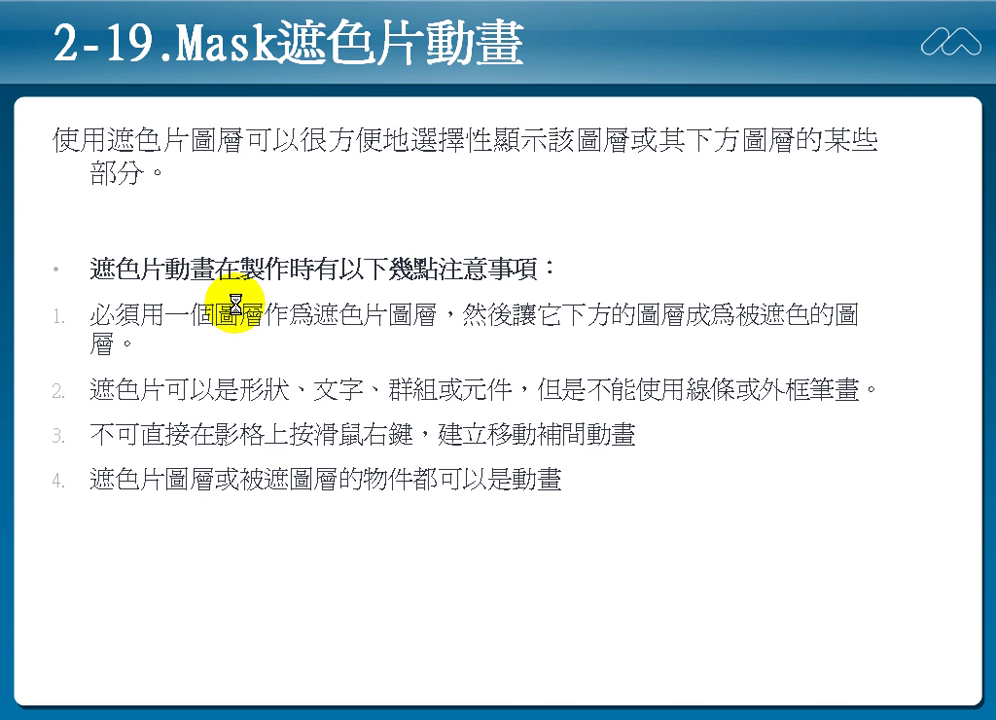
drag(584, 409, 864, 410)
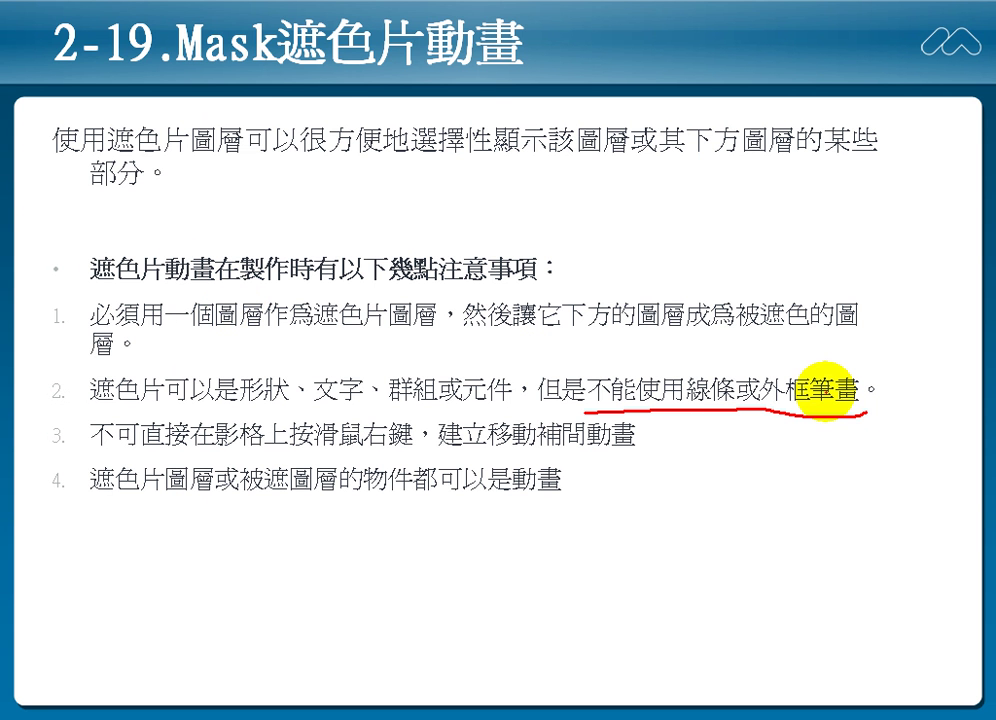
key(Escape)
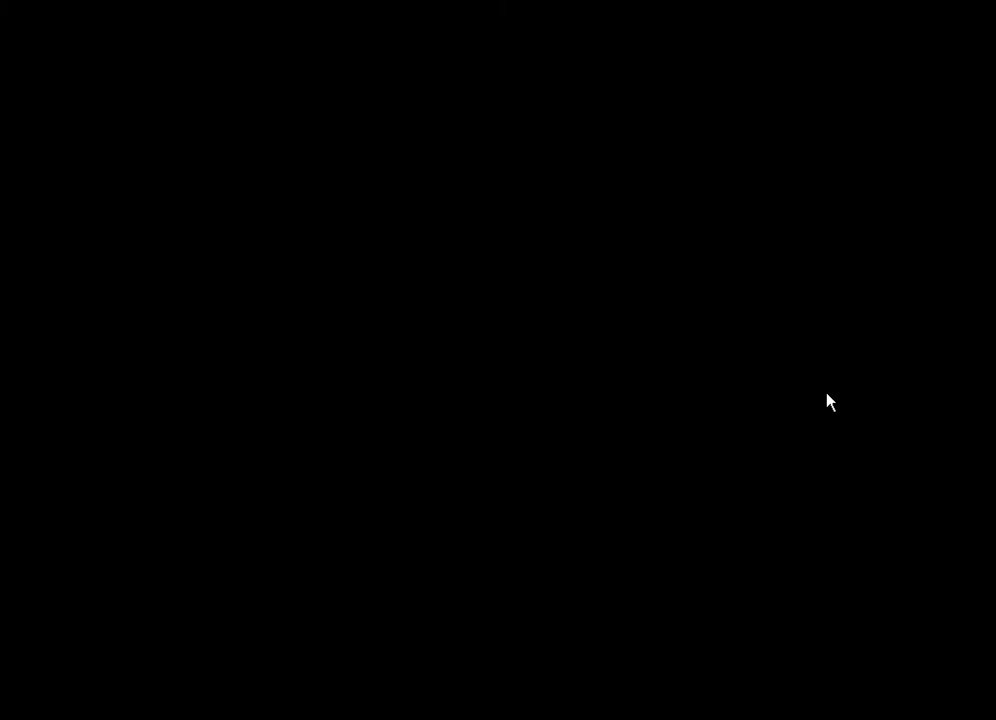
key(alt+Tab)
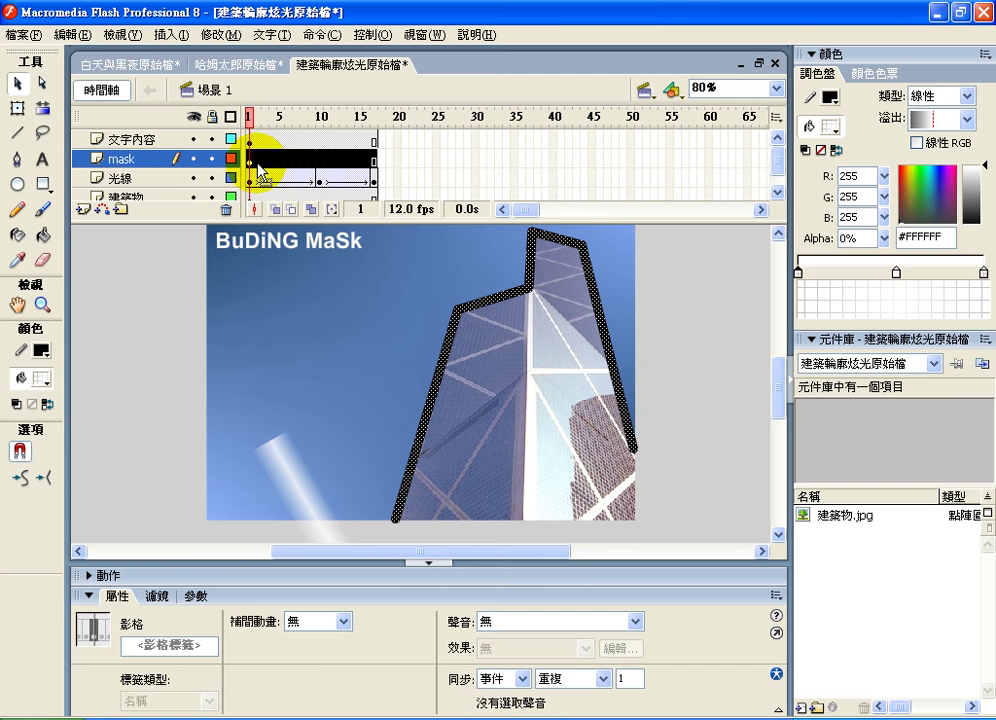
Step: Try converting the tower outline in frame 1 of the mask layer from lines to fills (將線段轉換成填色), and undo it
click(250, 160)
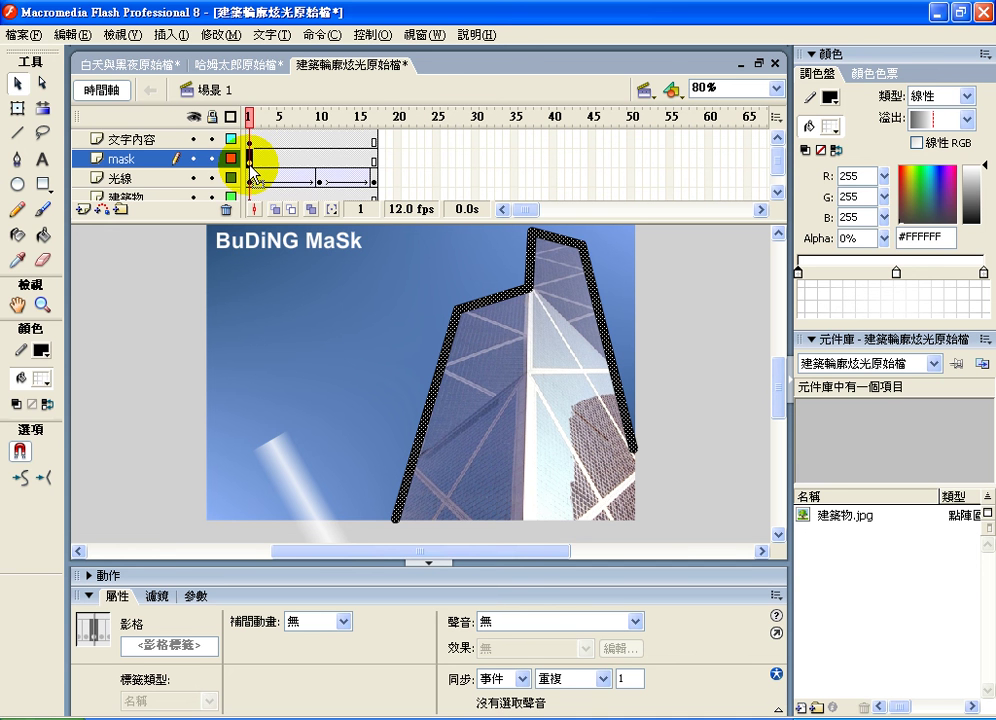
click(224, 35)
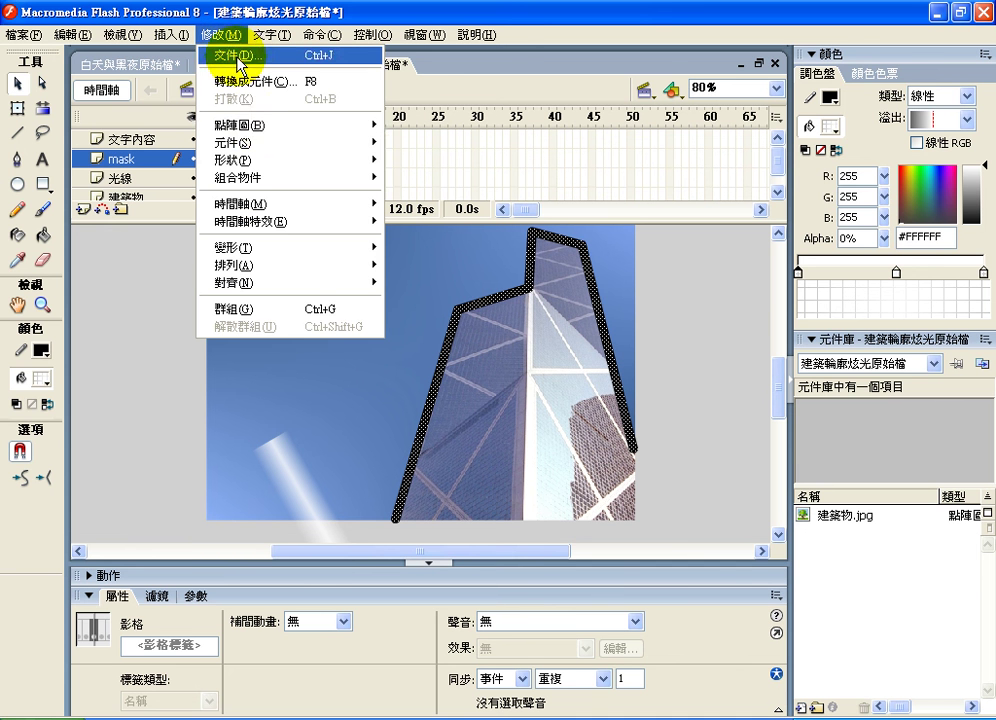
mouse_move(274, 145)
mouse_move(281, 166)
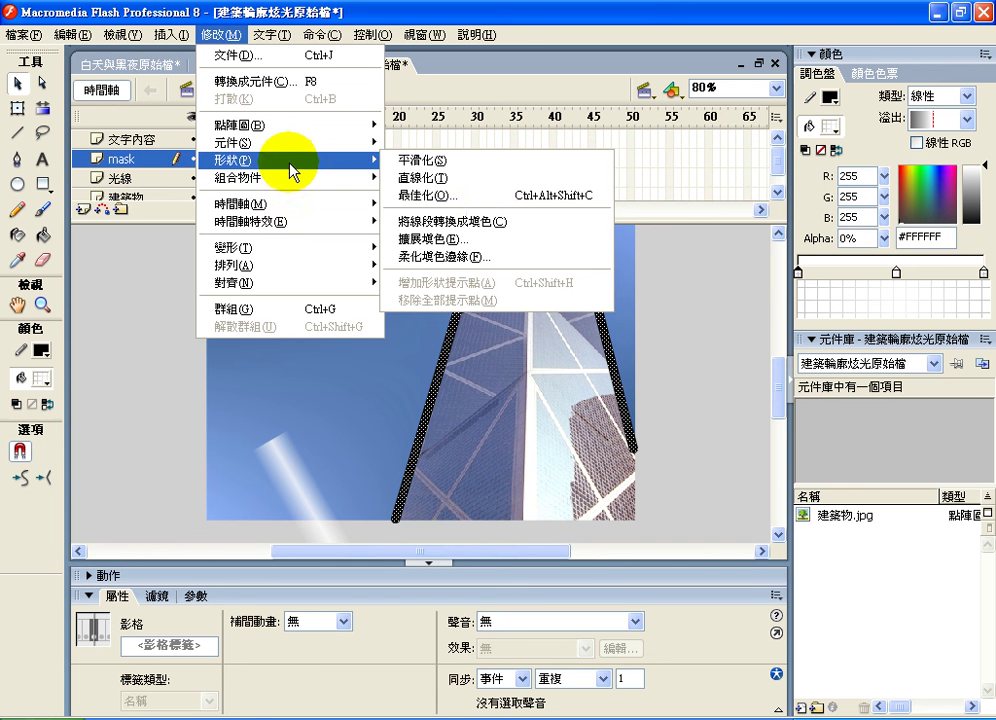
click(522, 230)
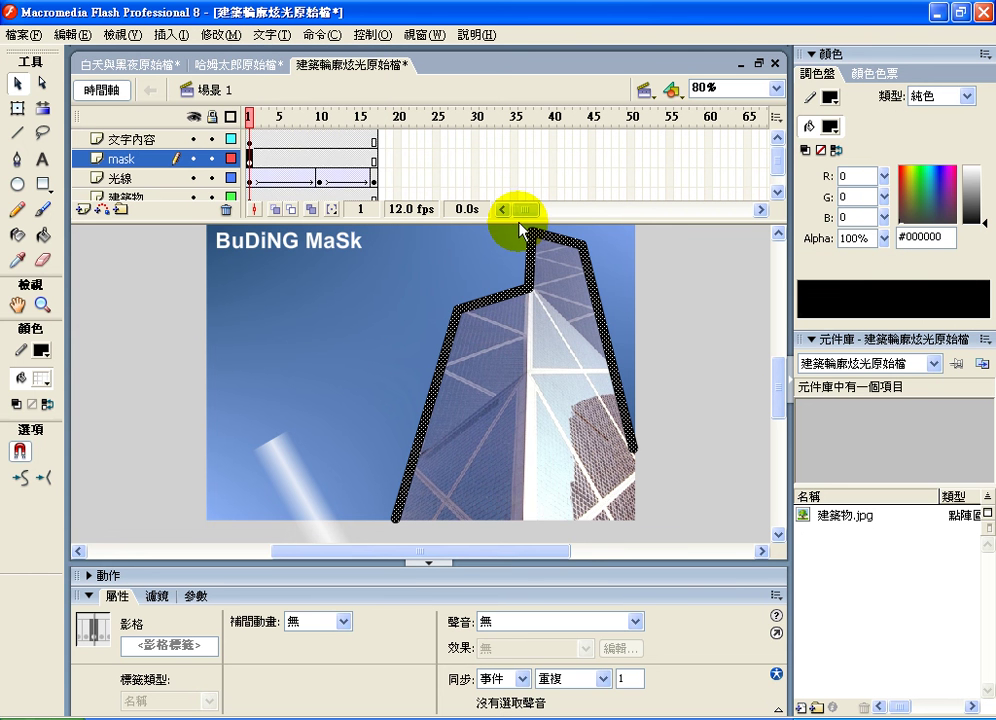
click(456, 319)
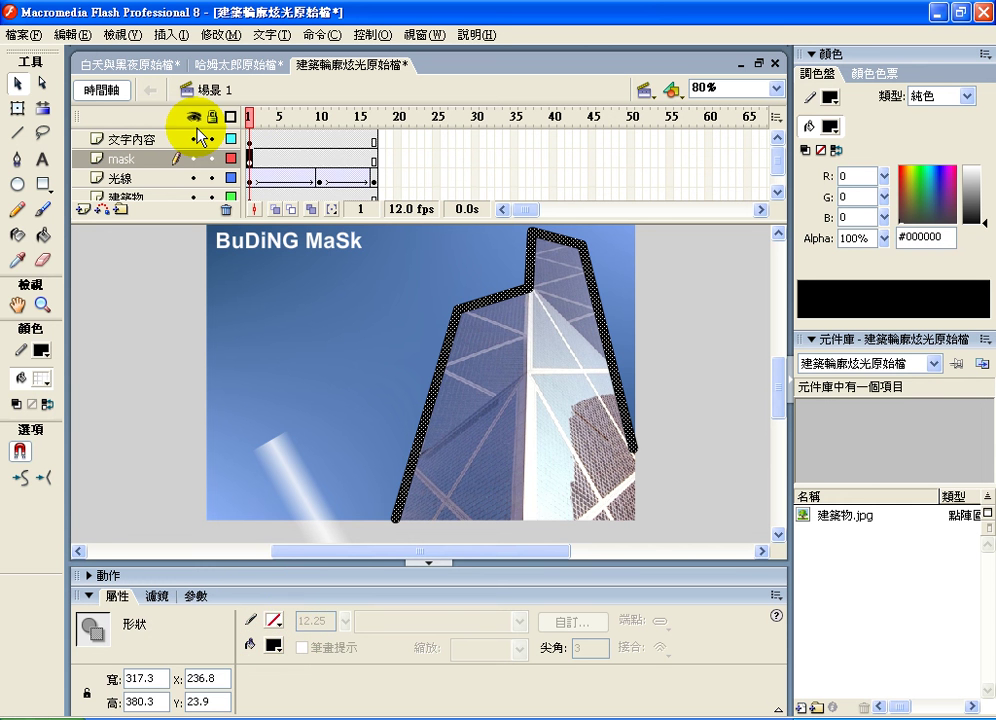
click(76, 35)
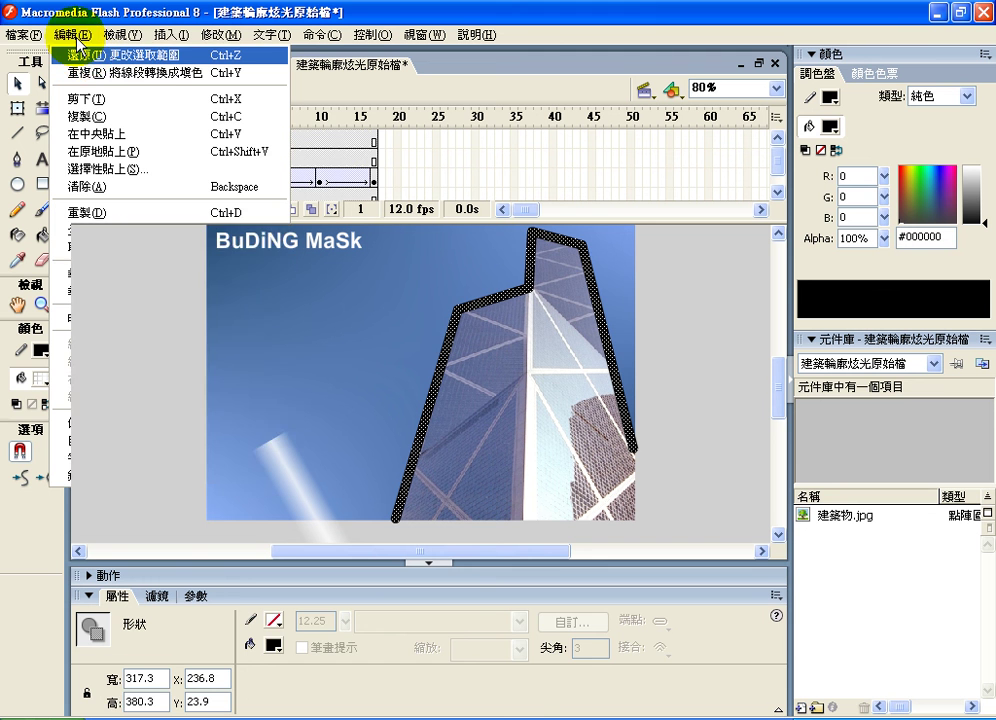
click(84, 56)
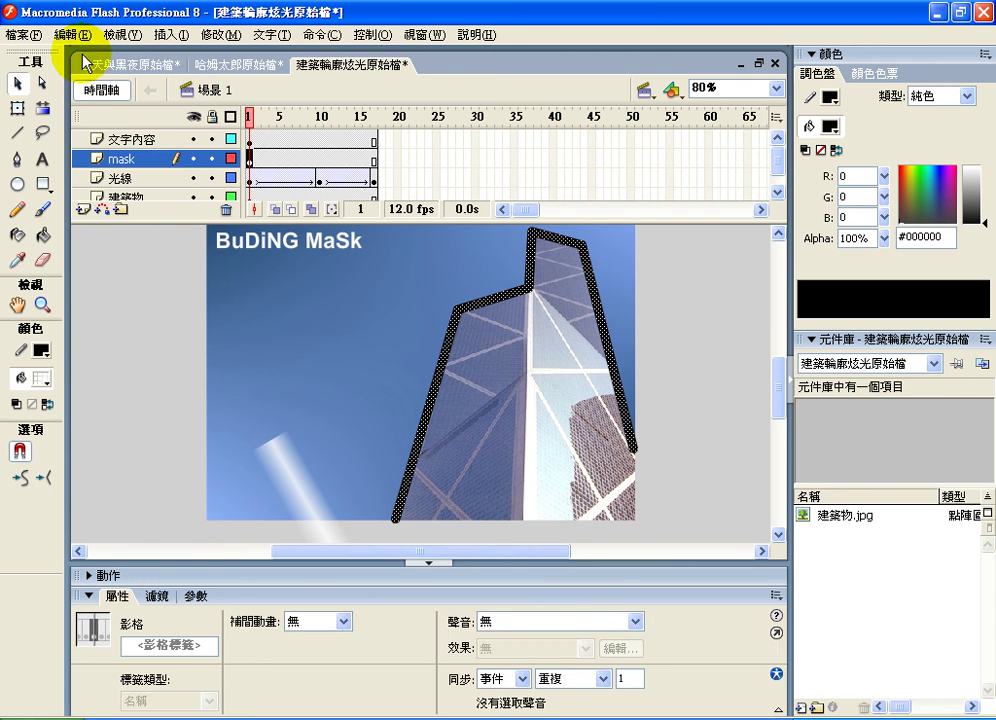
Step: Reselect the tower outline, repeat the lines-to-fills conversion (將線段轉換成填色) and undo it again
click(455, 326)
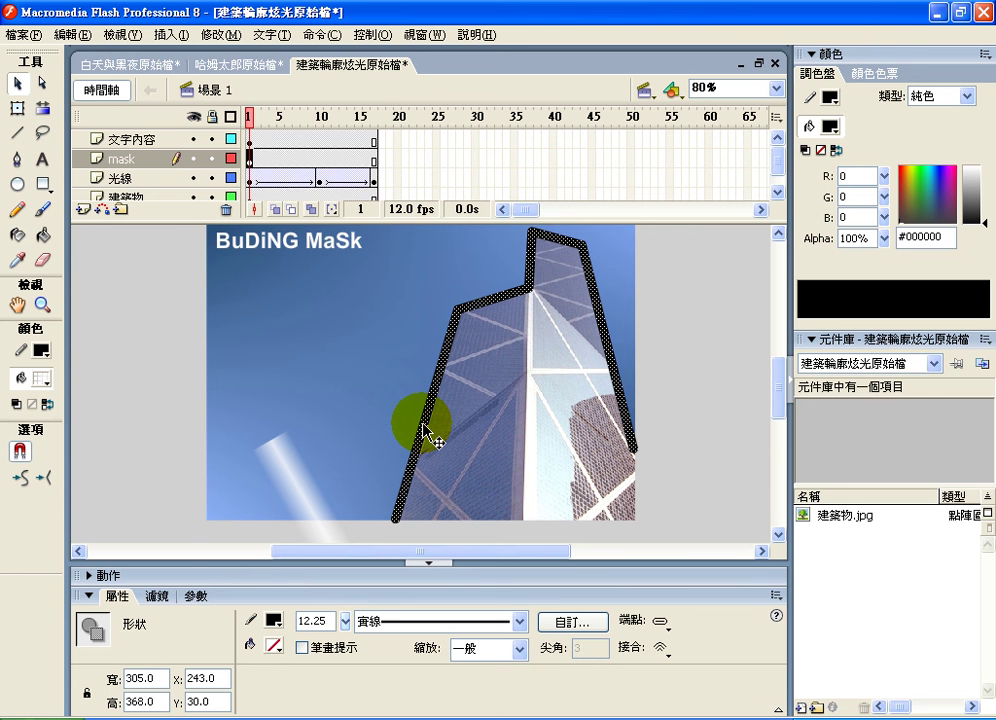
click(219, 34)
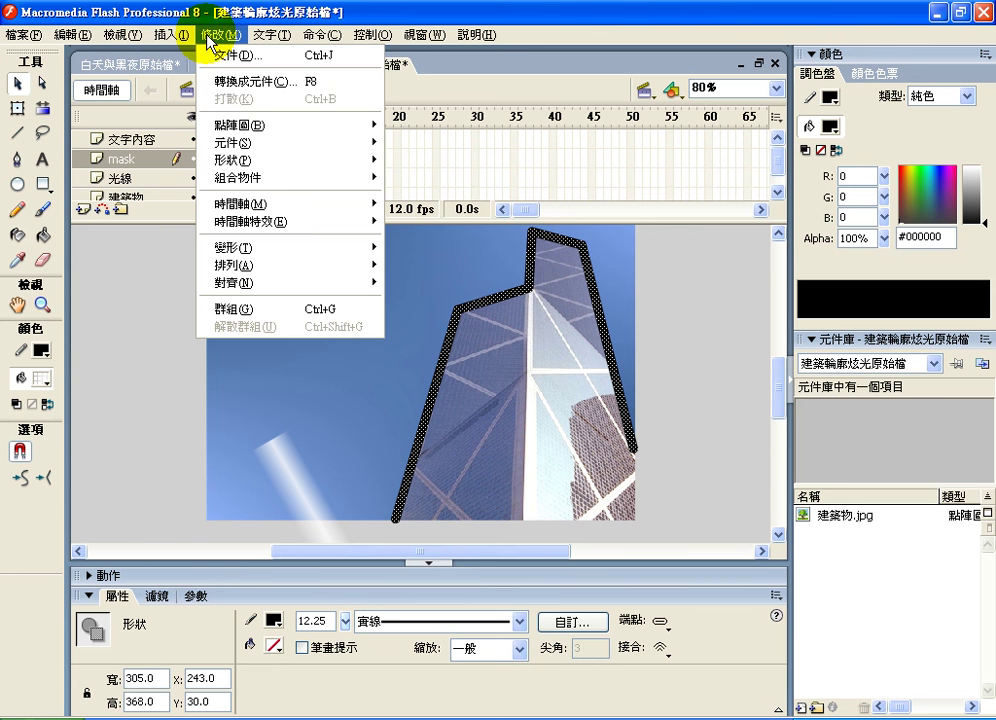
mouse_move(250, 160)
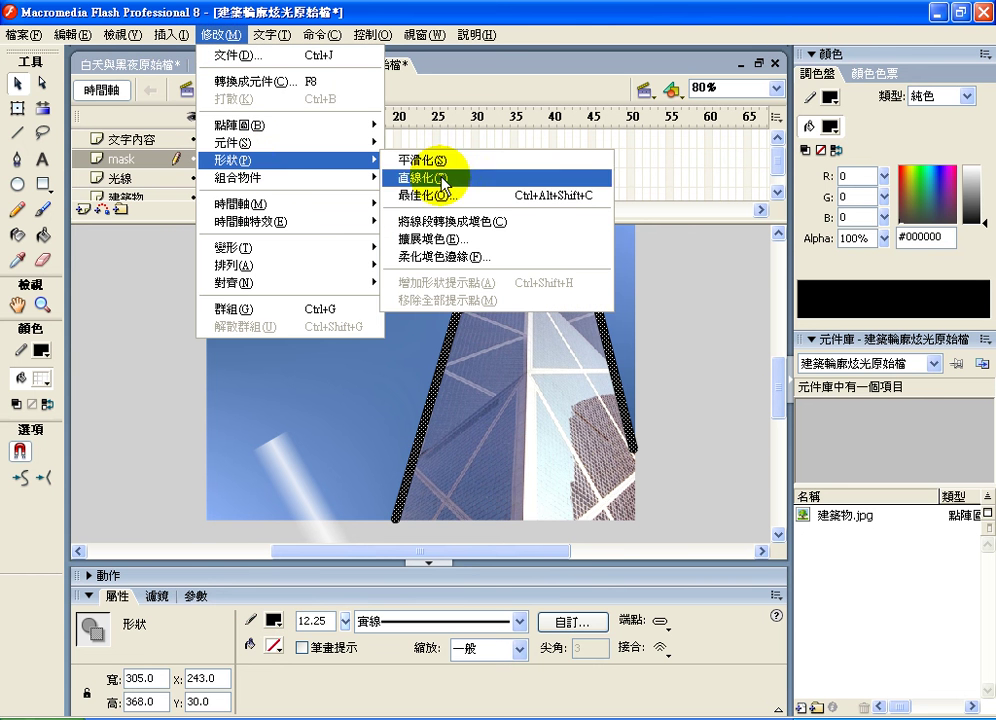
click(503, 228)
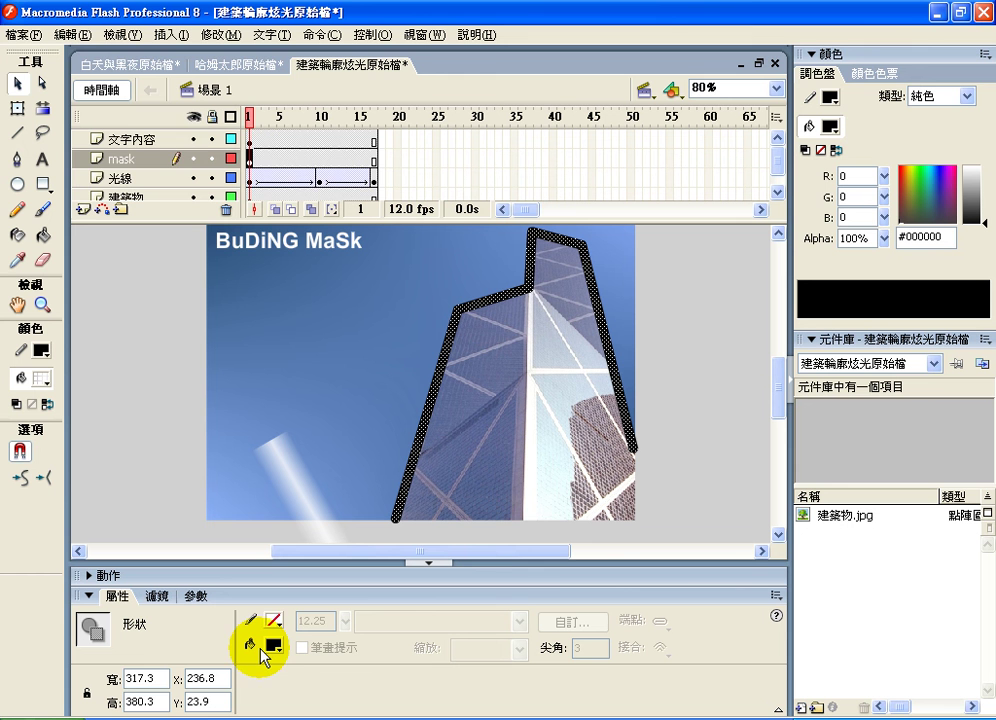
click(90, 34)
click(98, 52)
click(371, 471)
Step: Turn the mask layer into a mask (遮色片) over the 光線 layer and check frames 4 and 8
right_click(147, 160)
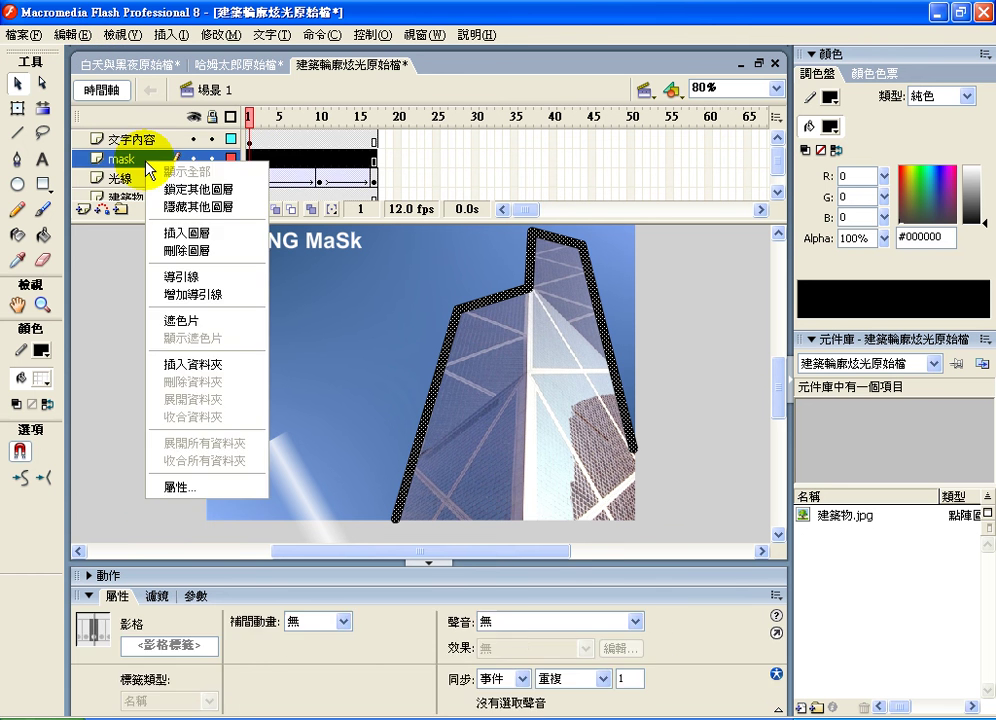
click(196, 321)
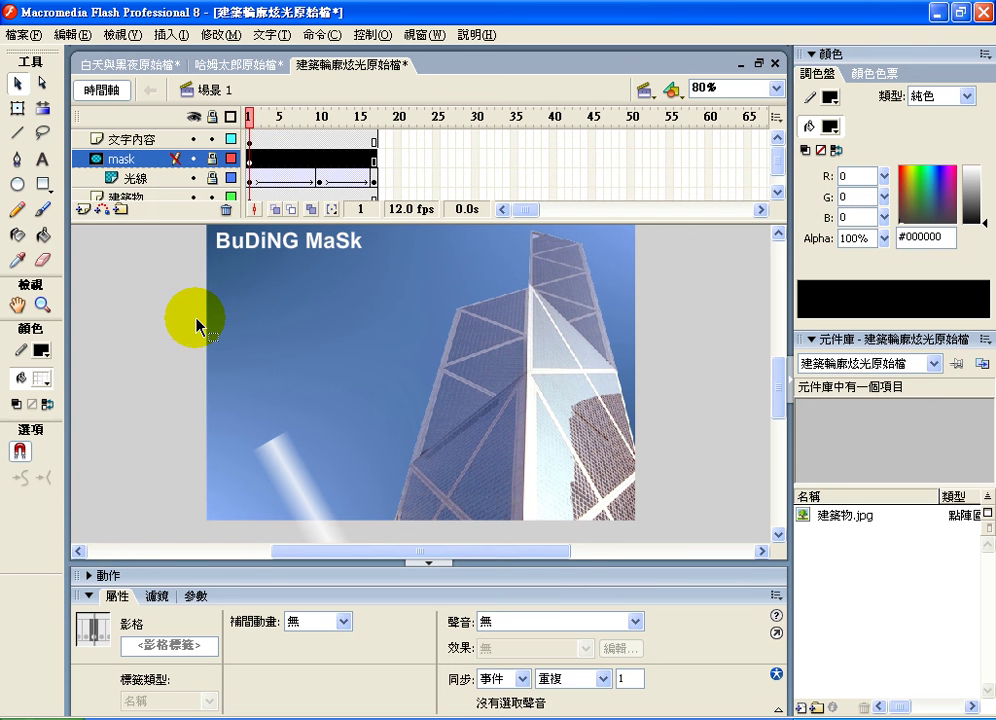
click(271, 128)
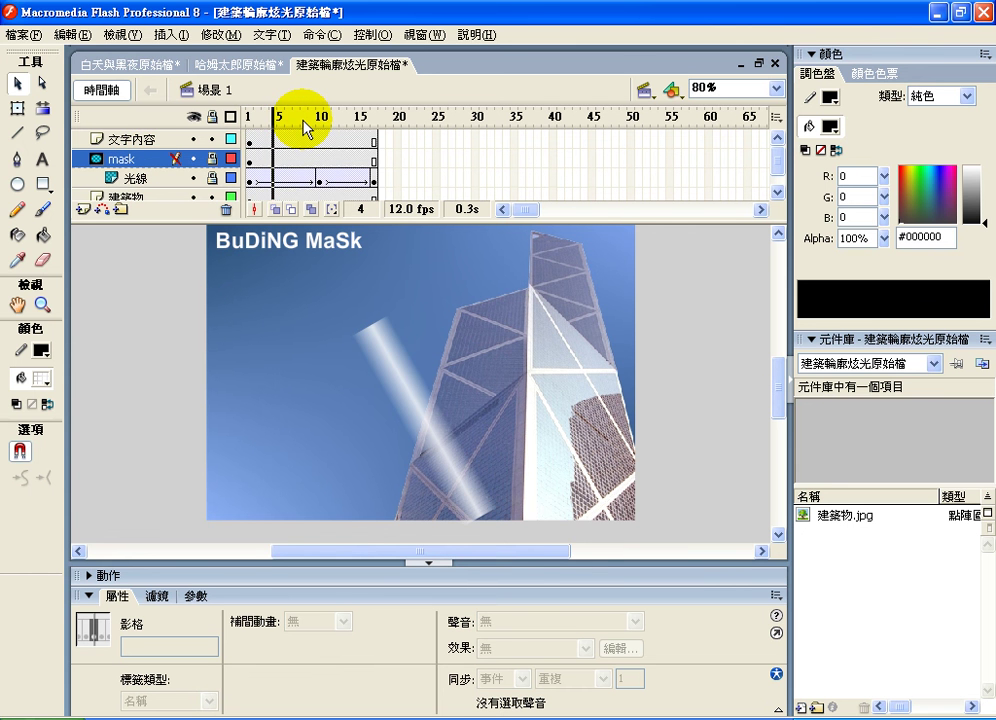
click(305, 128)
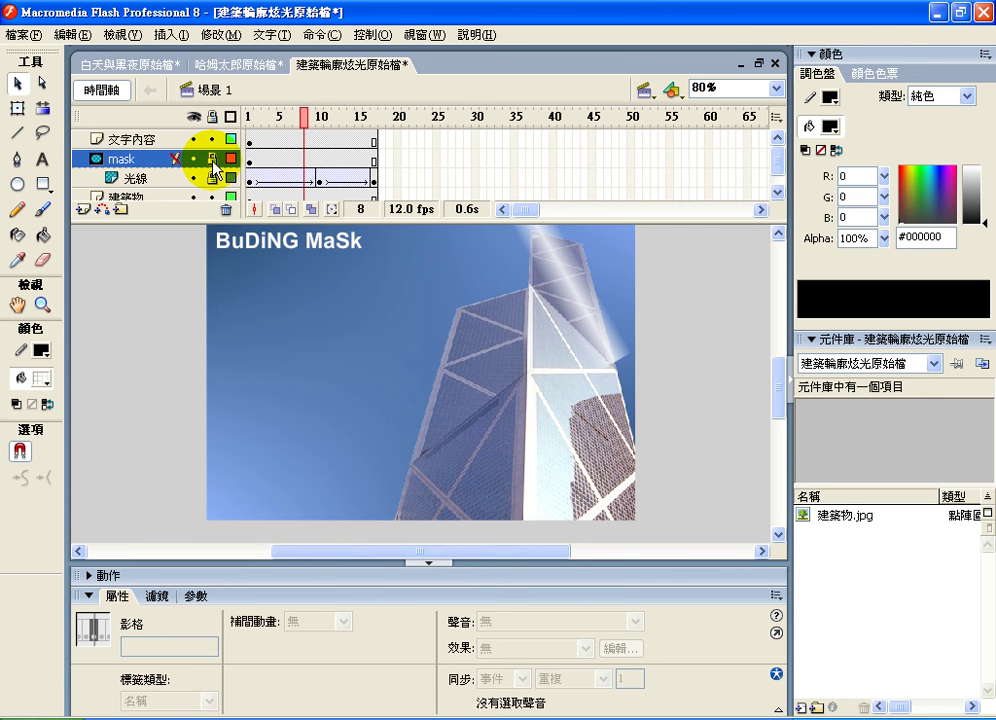
Step: Unlock the mask layer and convert its tower outline in frame 1 from lines to fills (將線段轉換成填色)
click(212, 158)
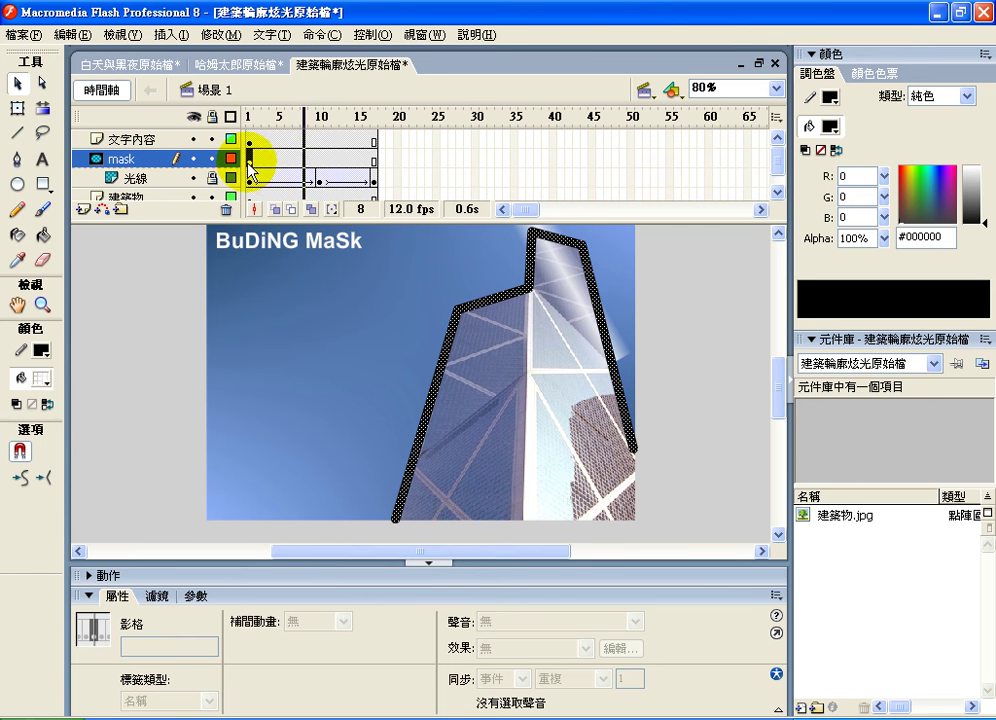
click(249, 158)
click(452, 358)
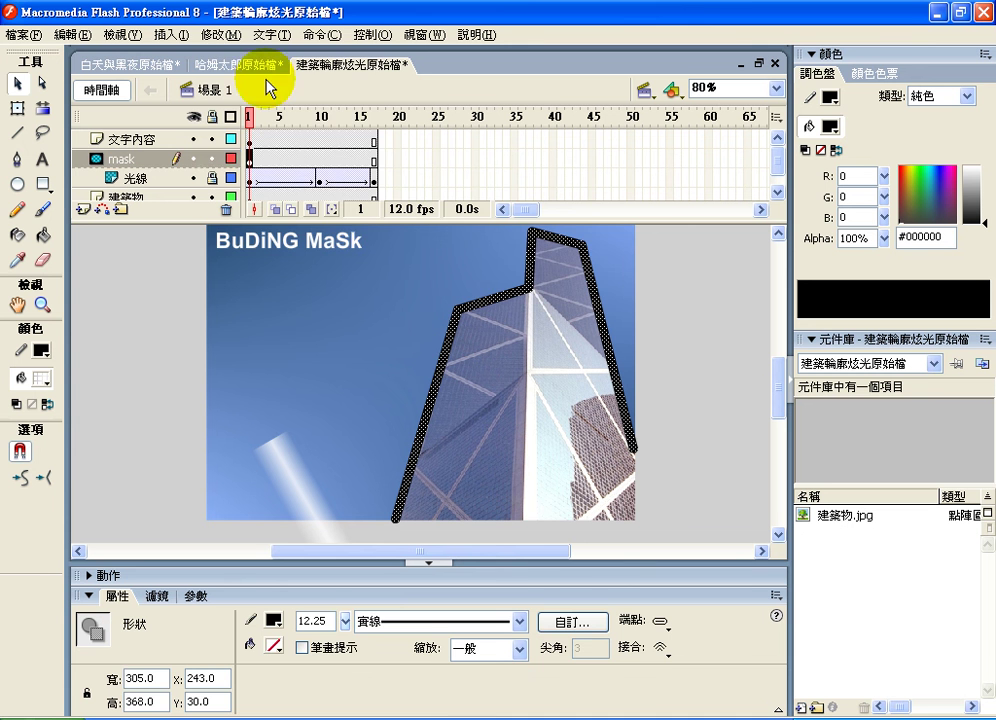
click(220, 34)
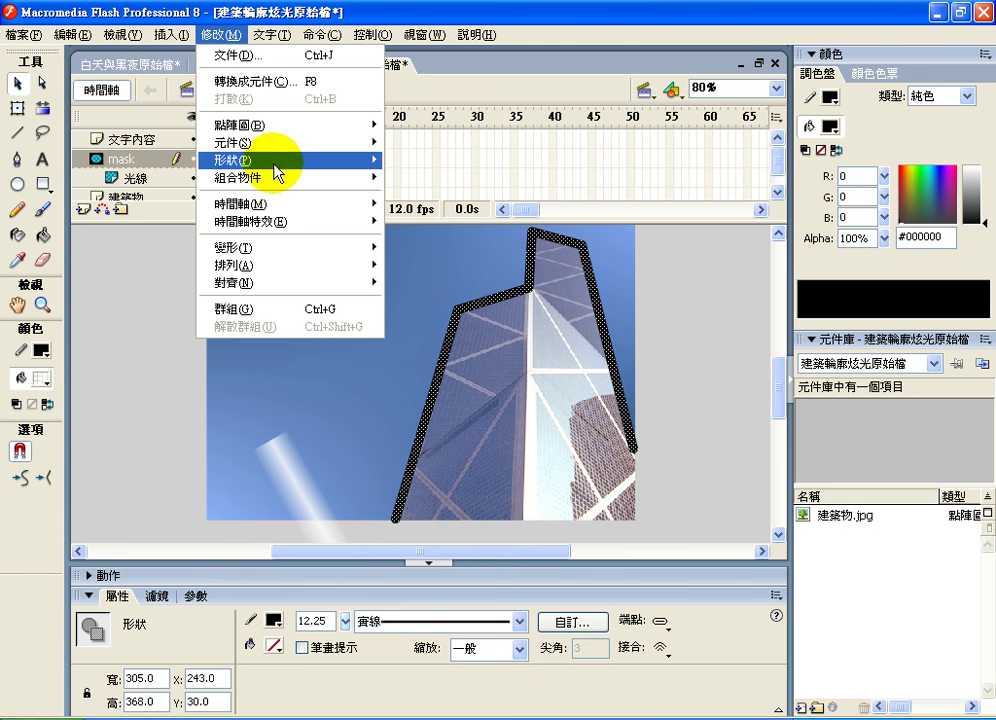
mouse_move(277, 172)
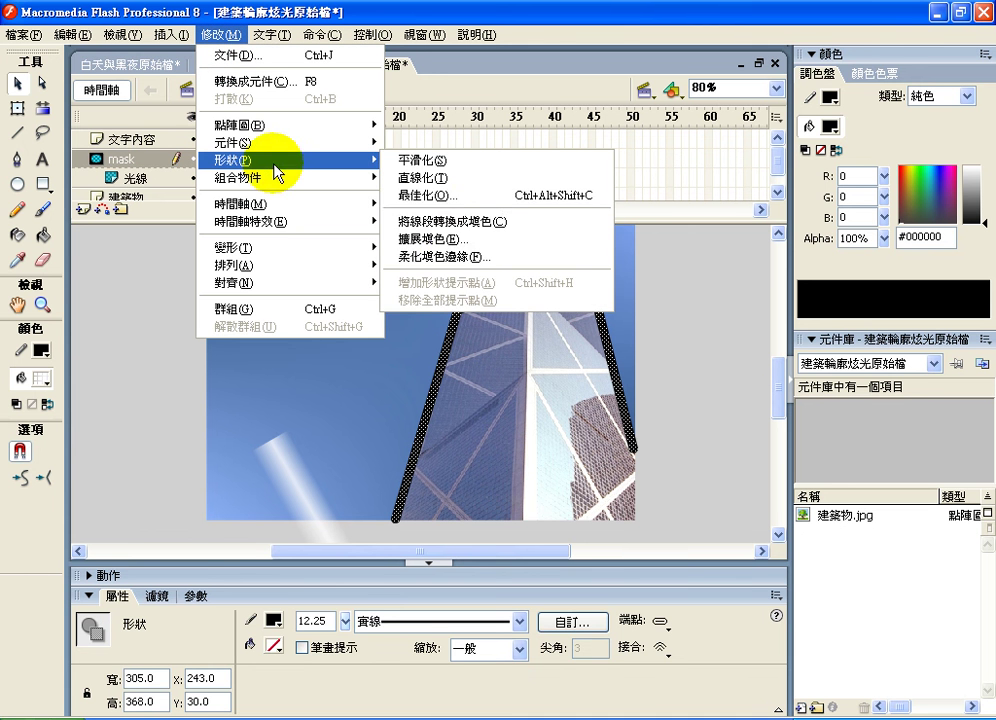
click(456, 222)
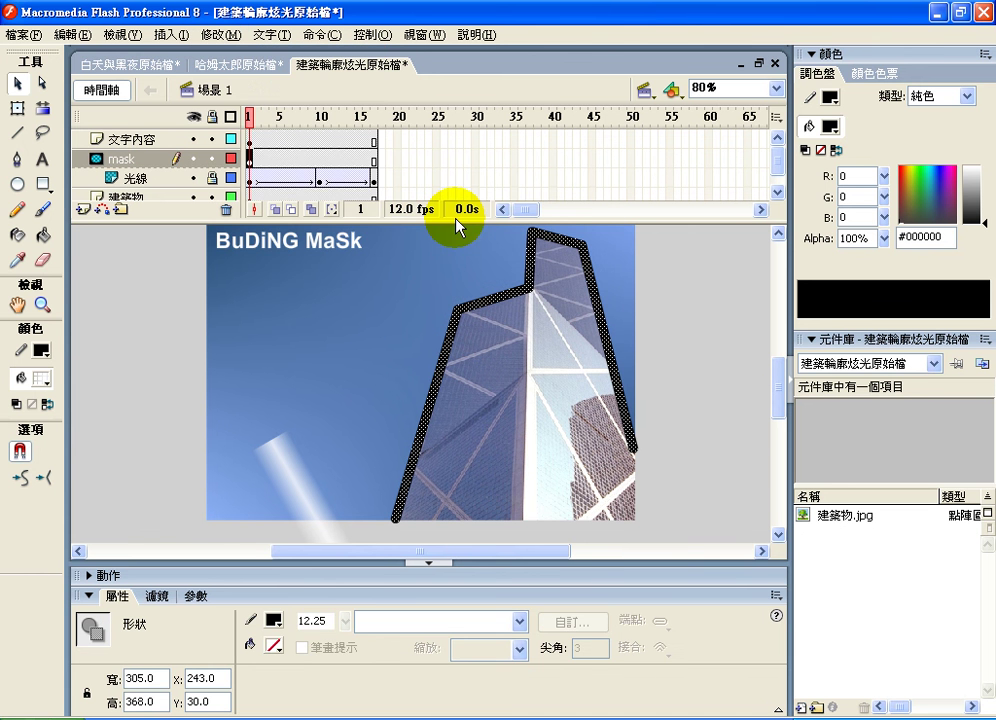
Step: Lock the mask layer again and check the masked glare at frames 7 and 5
click(211, 160)
click(212, 160)
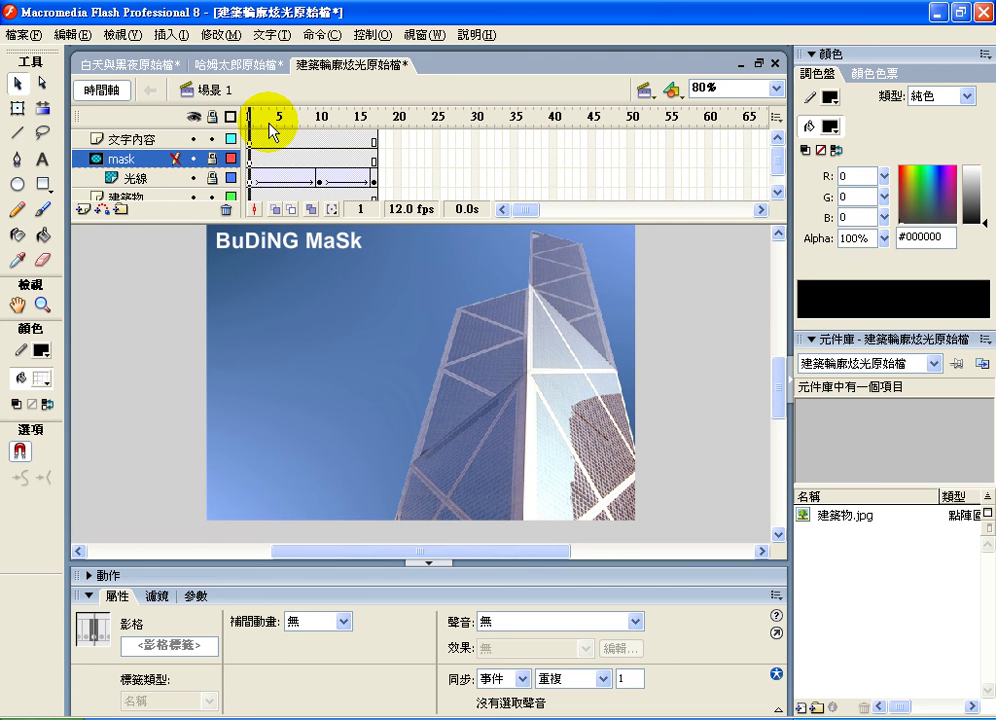
click(258, 117)
click(299, 121)
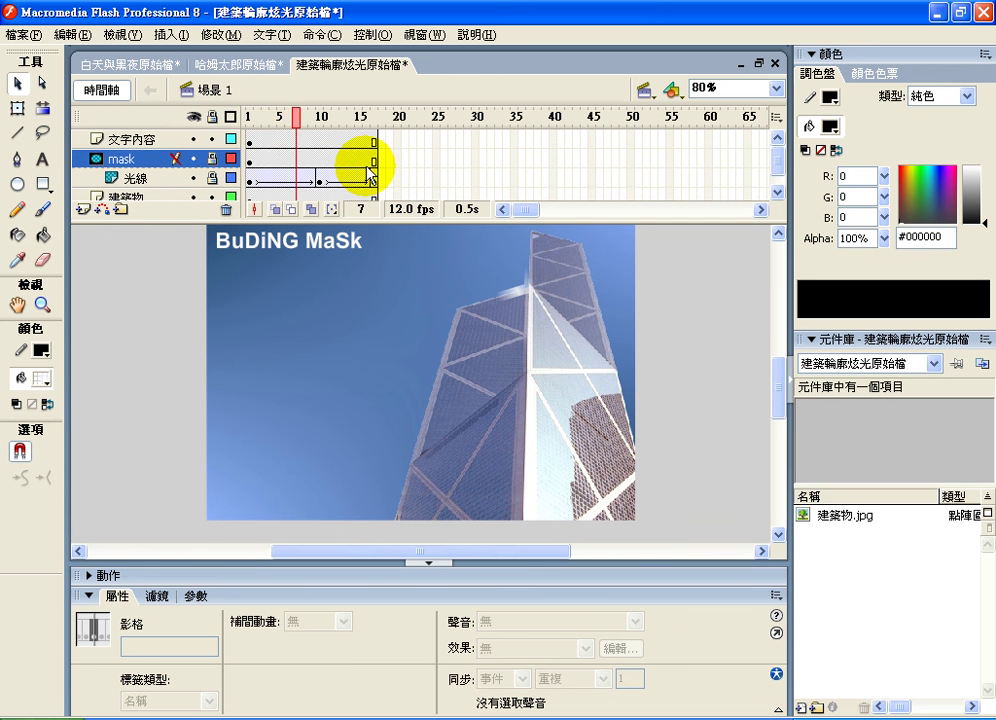
click(279, 121)
mouse_move(452, 358)
mouse_down()
mouse_move(437, 360)
mouse_move(450, 354)
mouse_up()
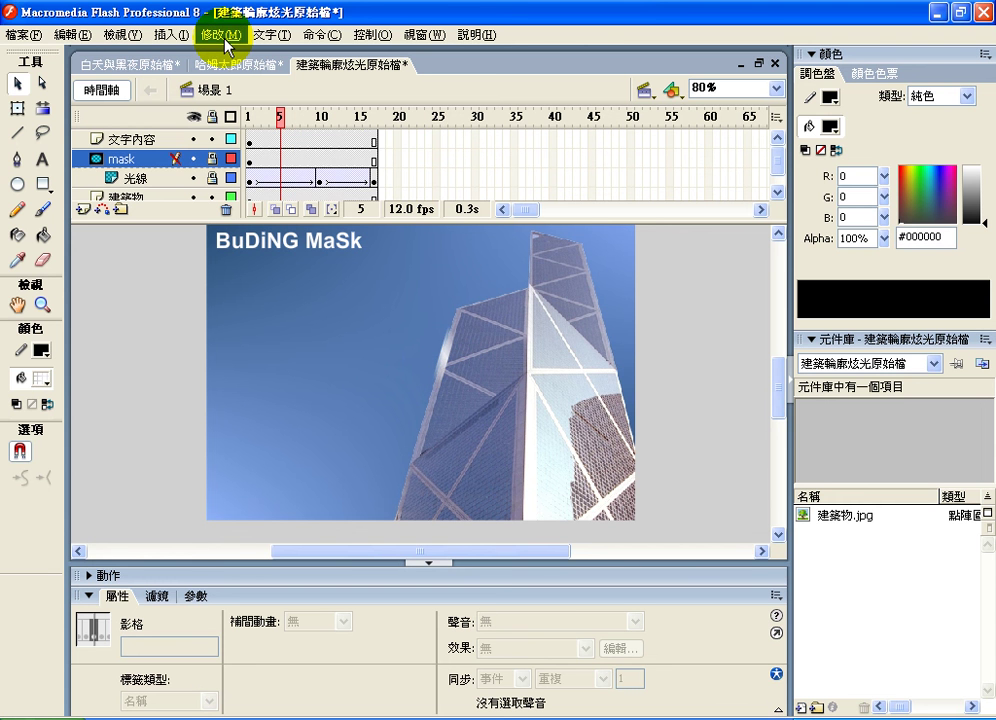